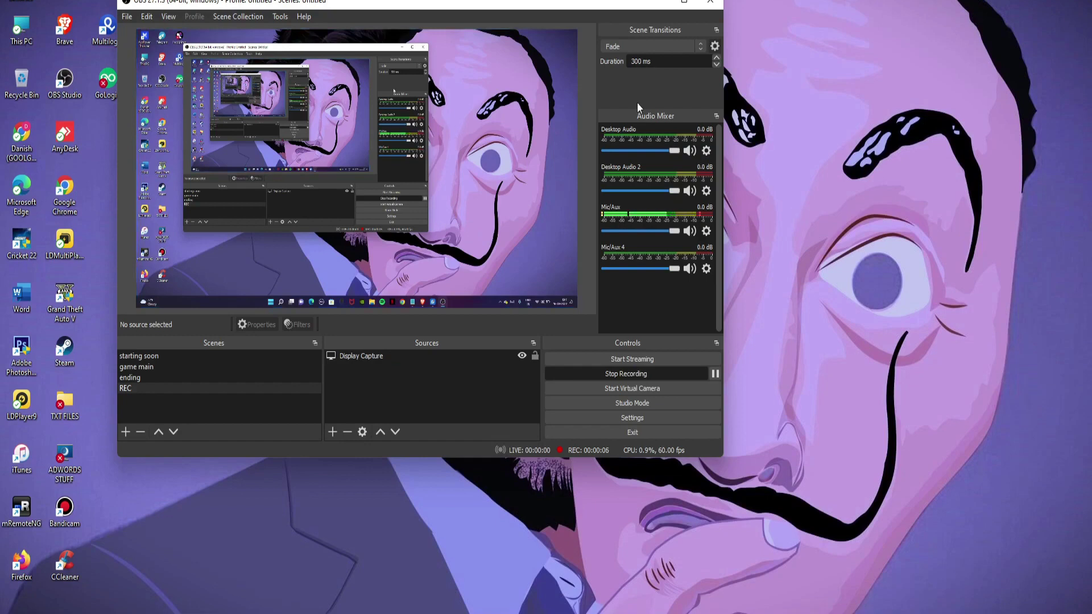
- Minimize OBS and refresh the desktop to reveal the AdsPower registration page in the browser
click(659, 2)
right_click(481, 131)
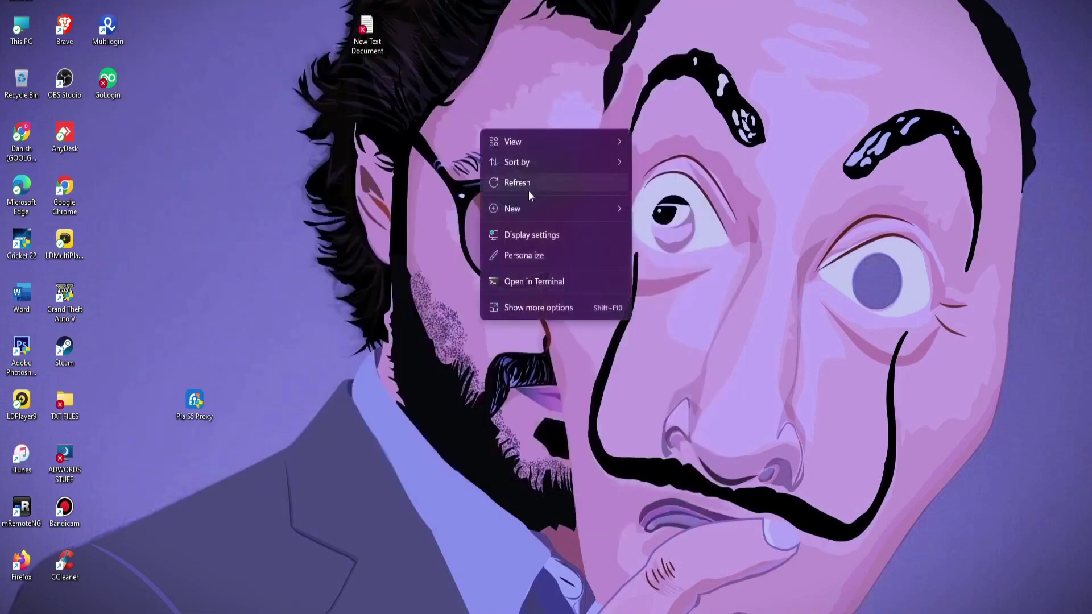
click(530, 191)
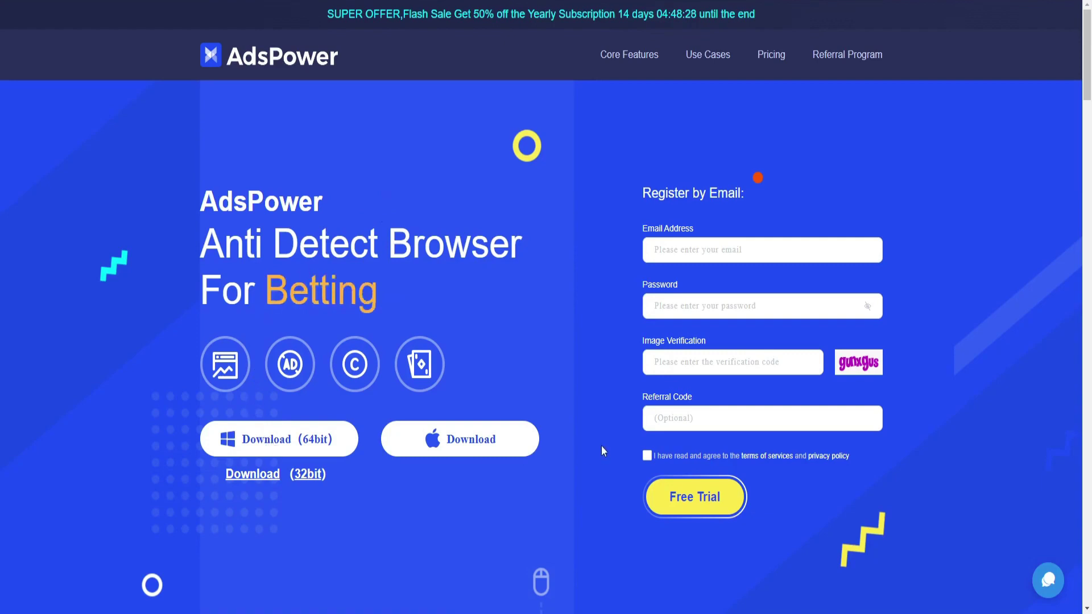
- Copy the TempMail address and paste it into the registration form's Email Address field
scroll(368, 473, down, 1)
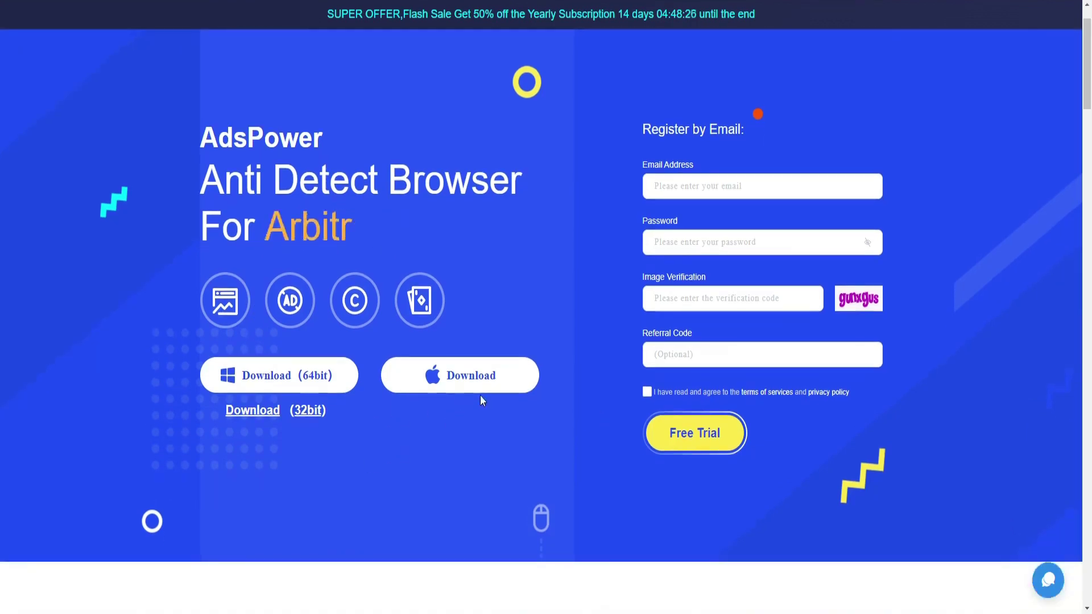
click(694, 239)
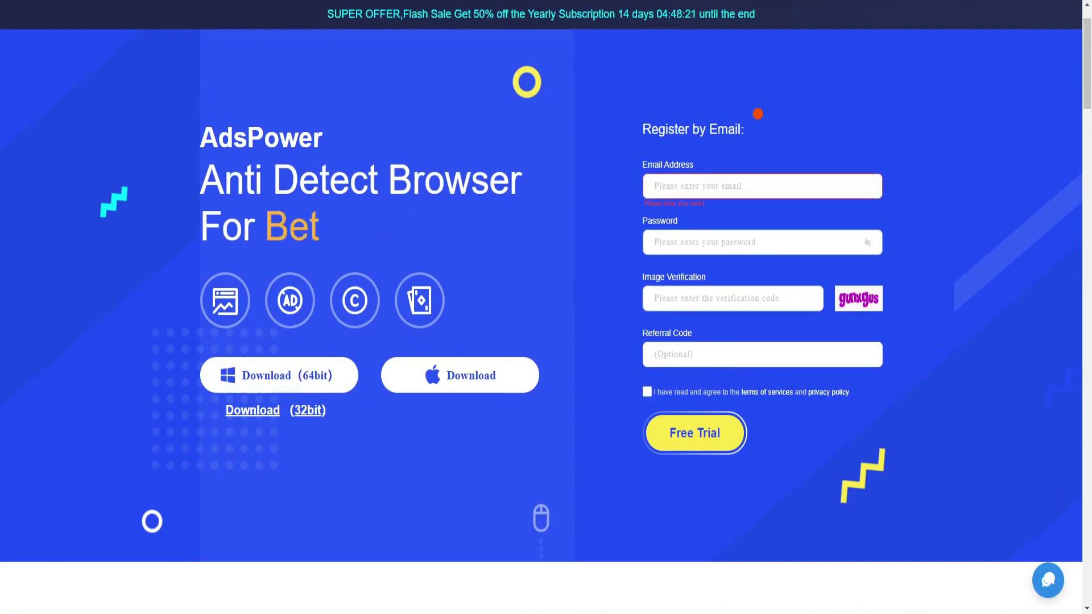
key(ctrl+Tab)
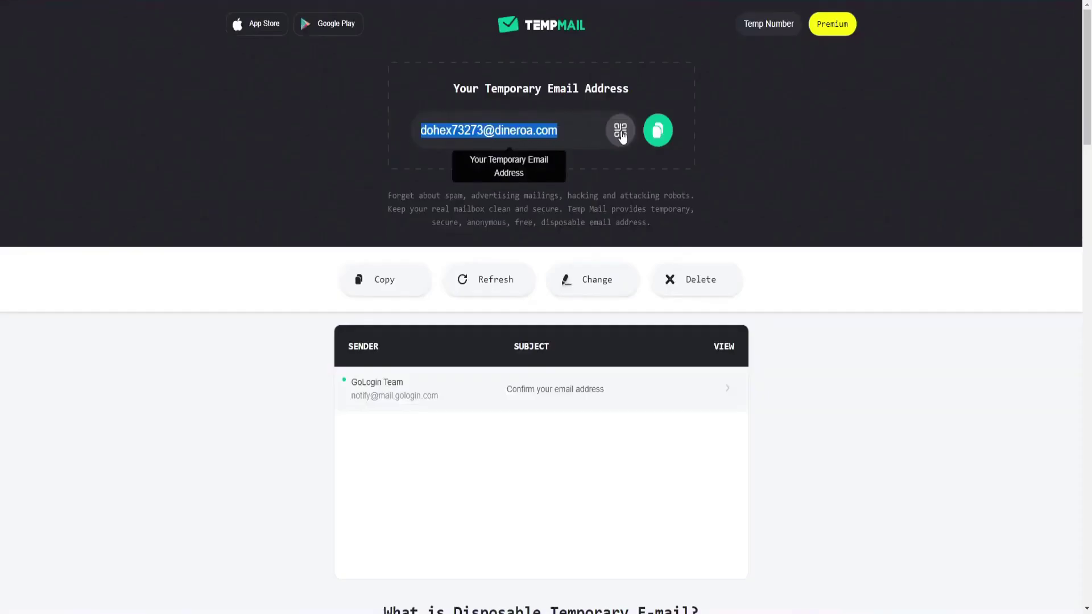
click(655, 130)
key(ctrl+Tab)
key(ctrl+Tab)
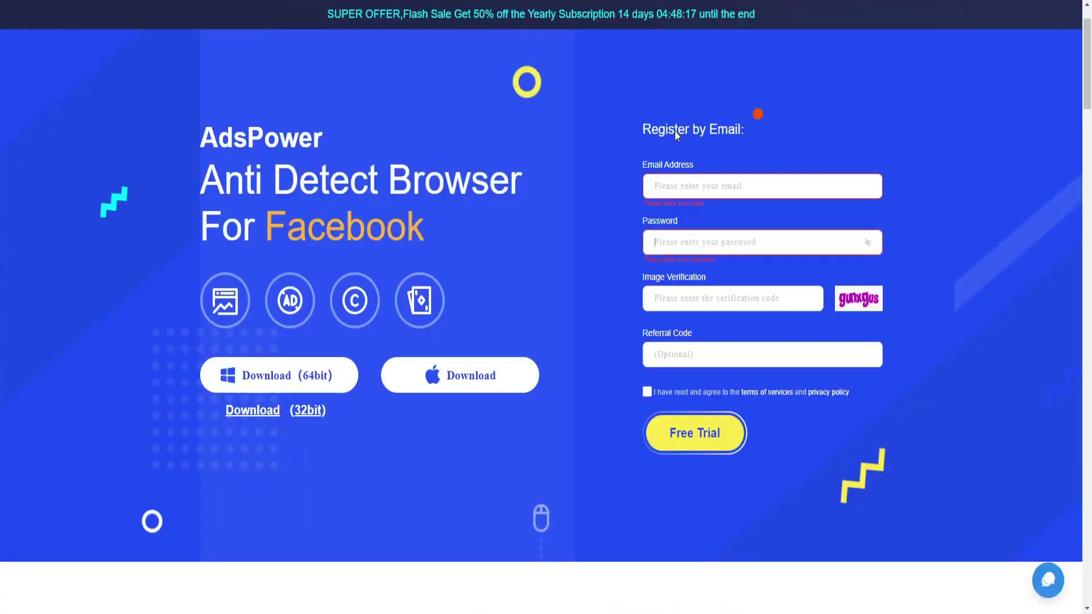
key(ctrl+v)
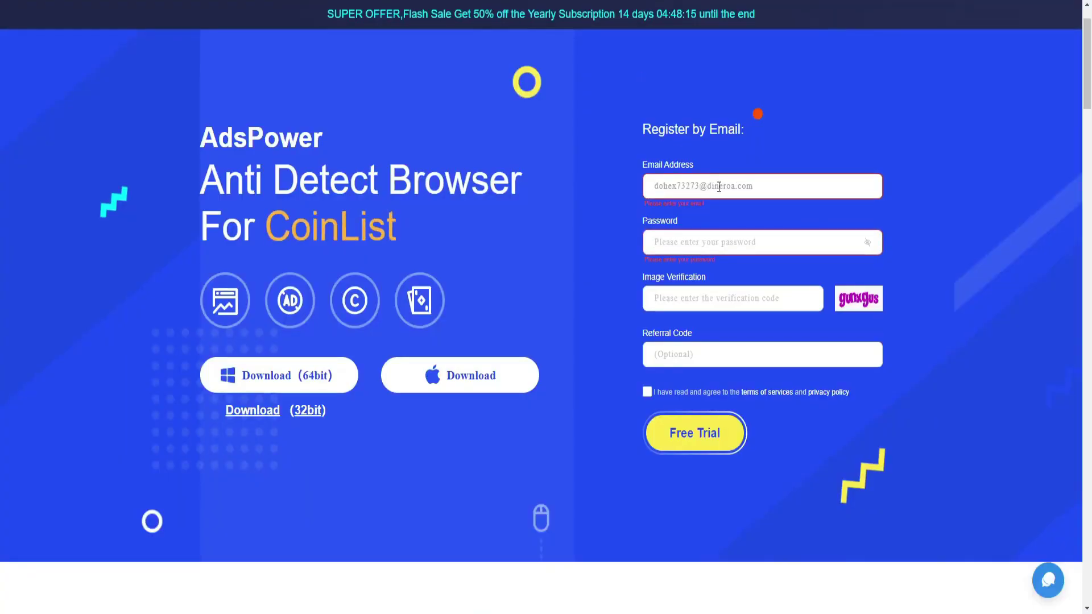
key(Tab)
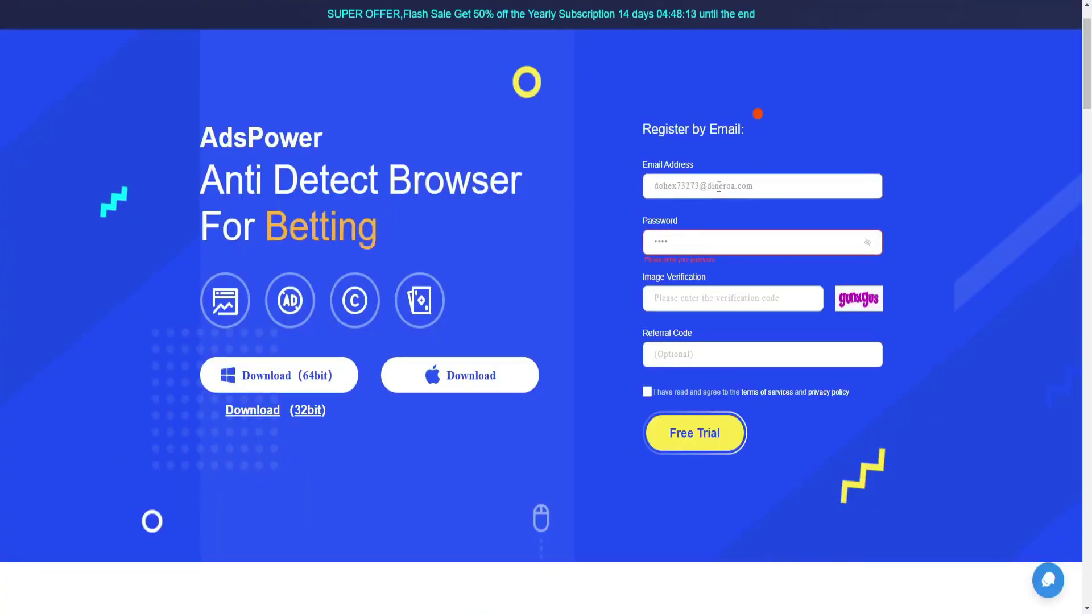
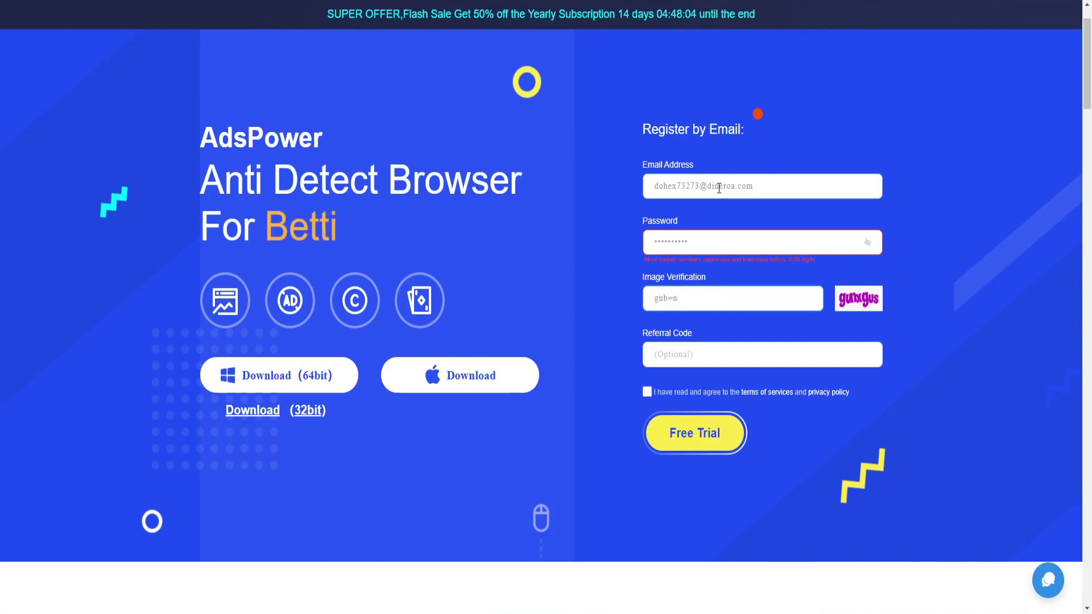
- Enter a password and the image verification code, and accept the terms of service
key(BackSpace)
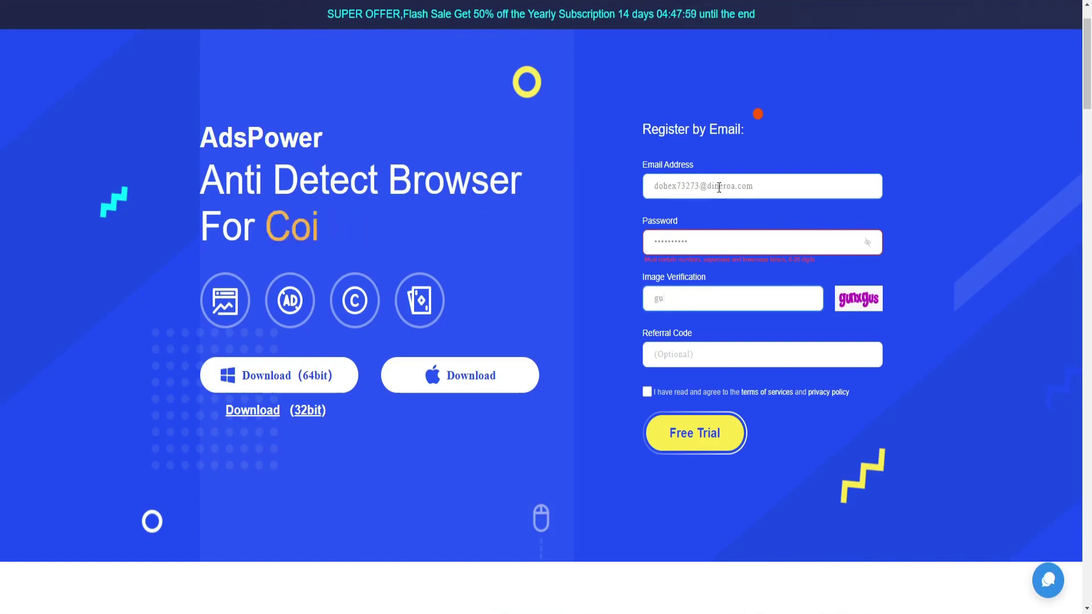
key(BackSpace)
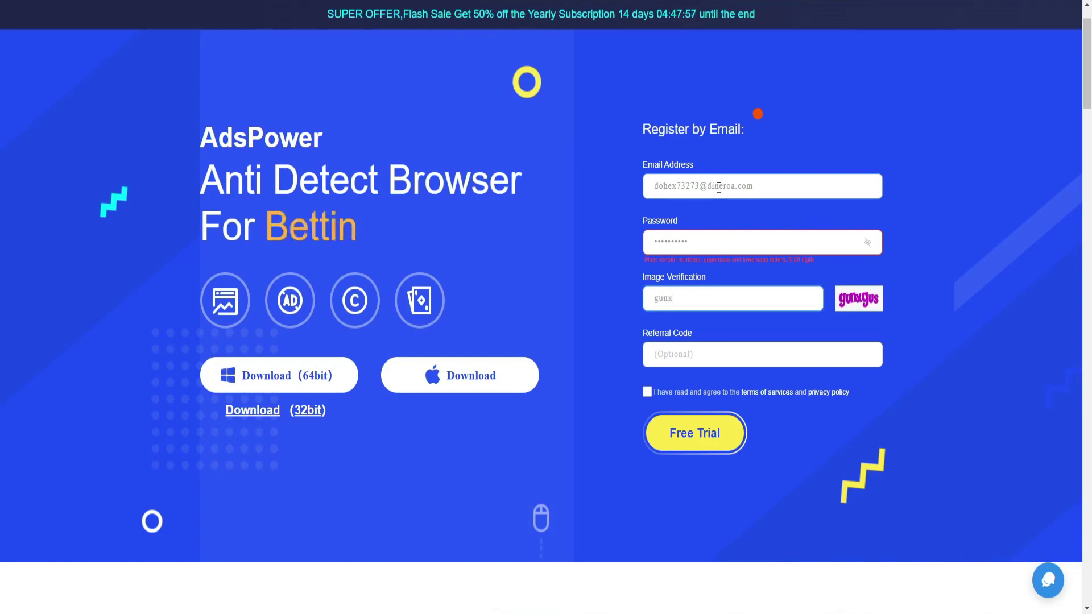
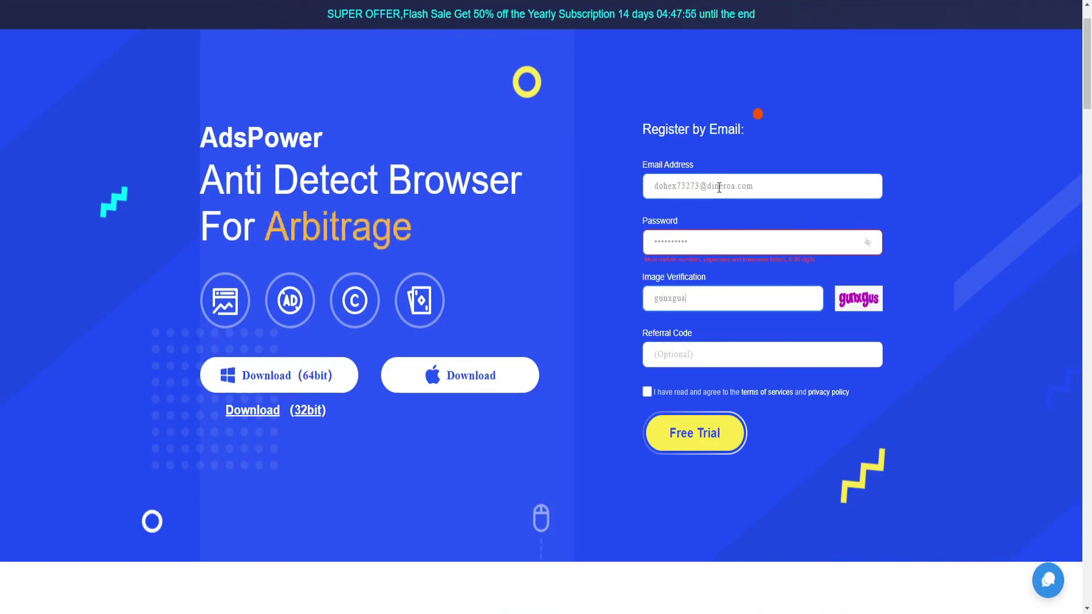
click(647, 392)
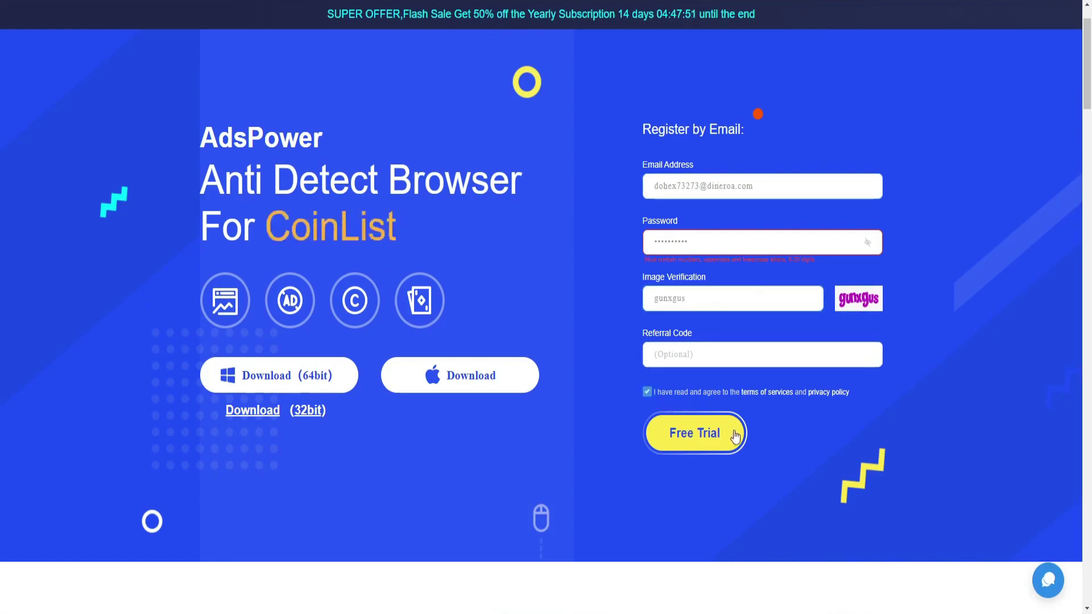
- Replace the password with a new one and submit the Free Trial registration
drag(695, 245, 617, 244)
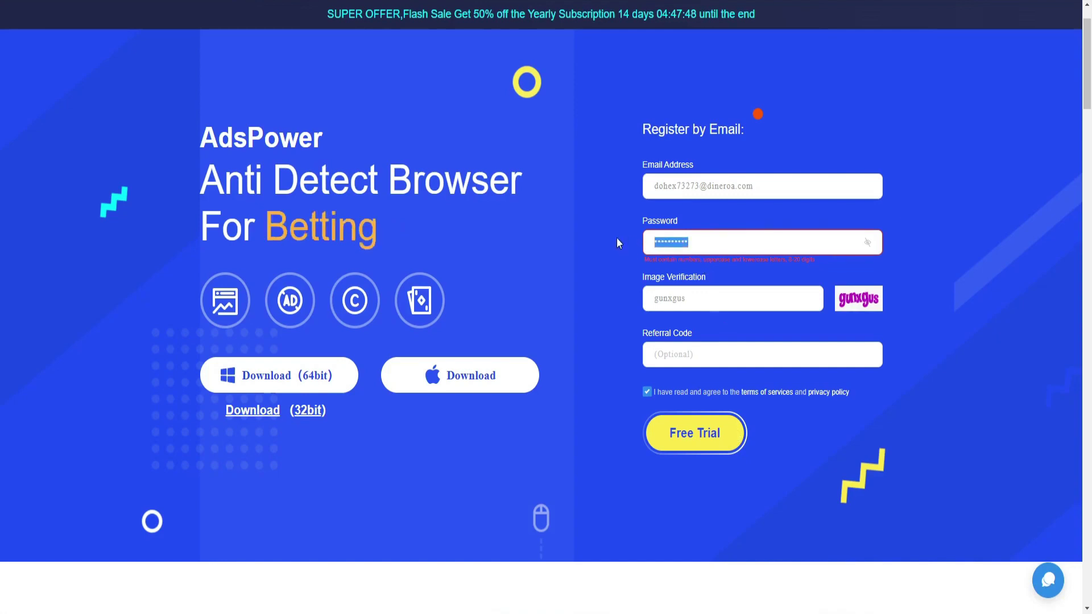
text(*****)
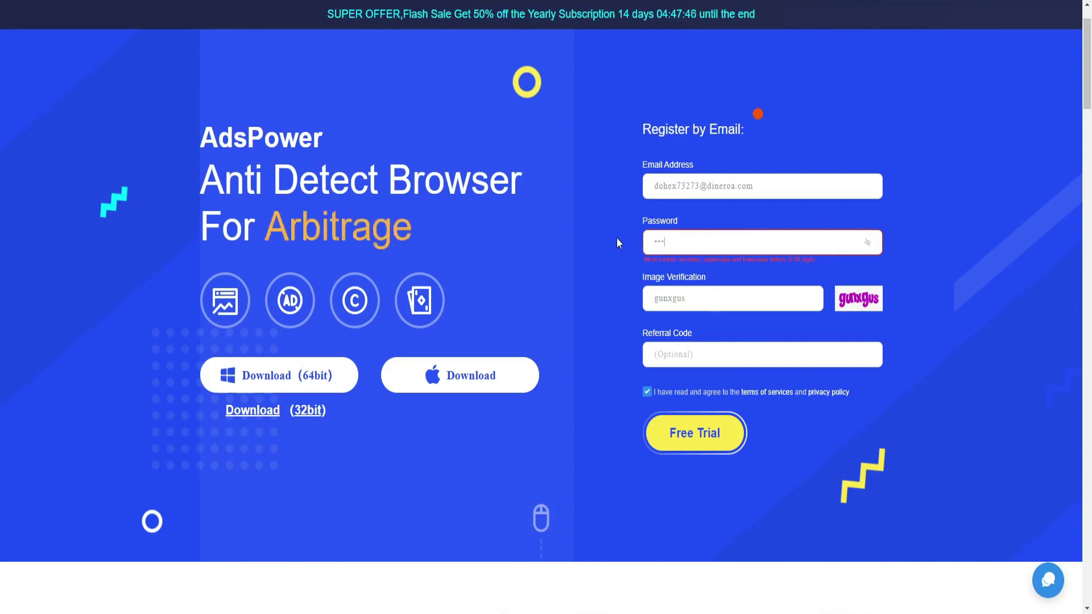
text(*********)
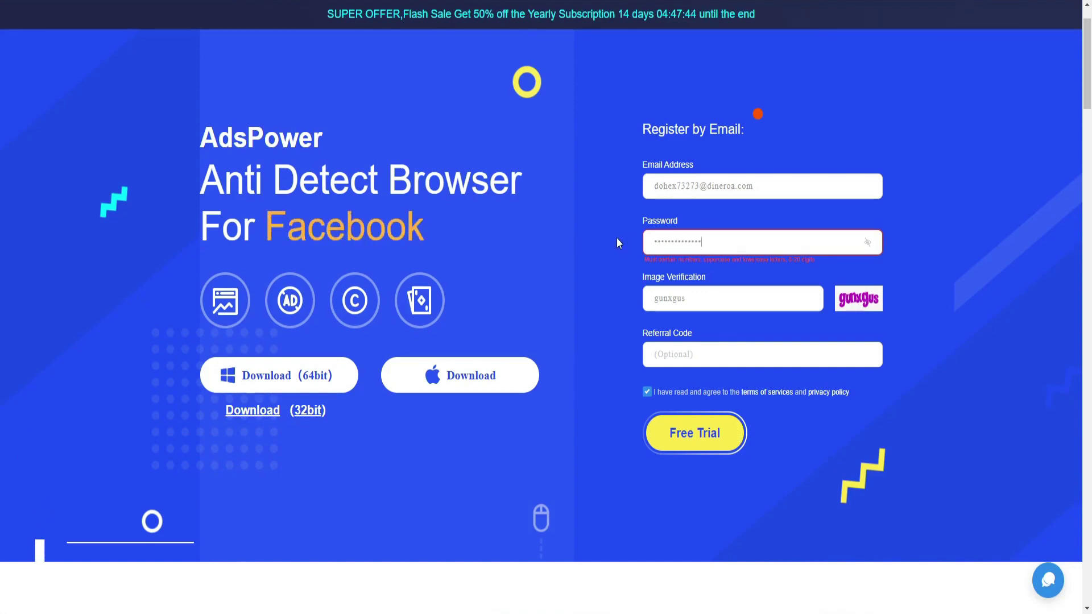
text(*)
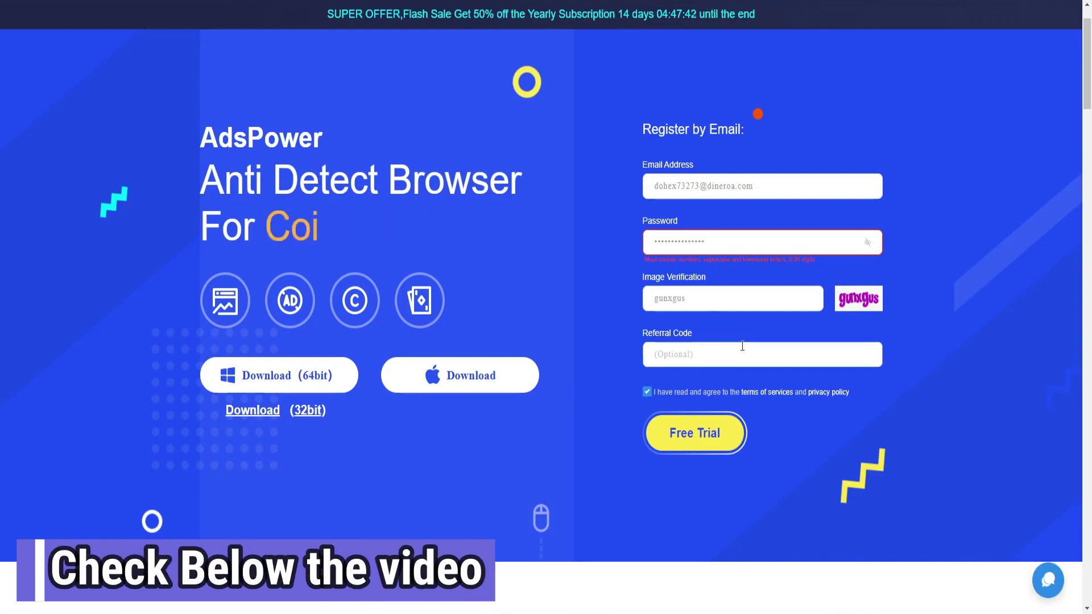
click(730, 319)
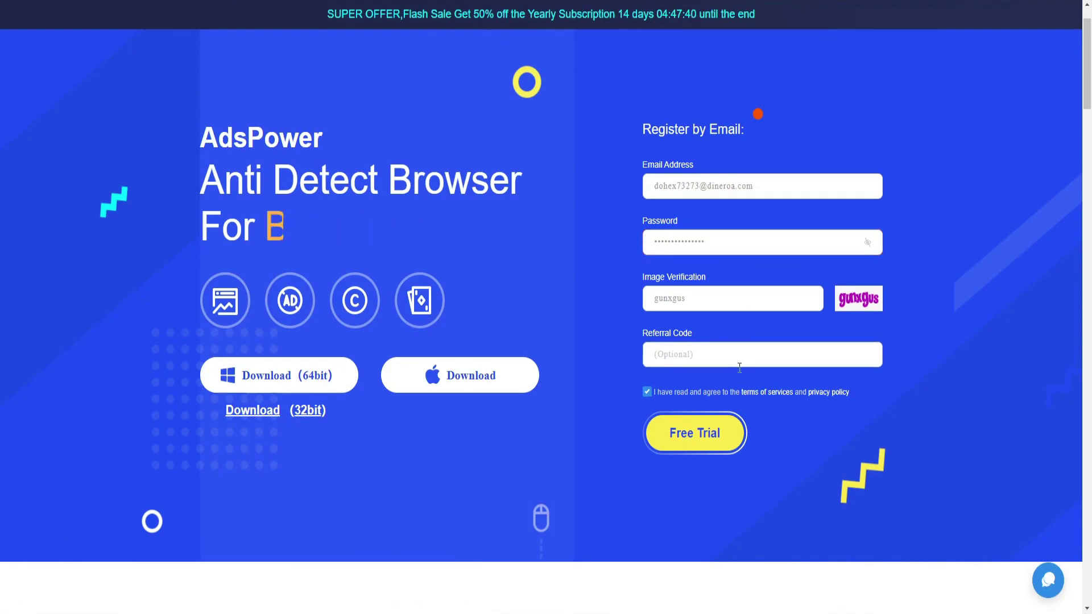
click(734, 433)
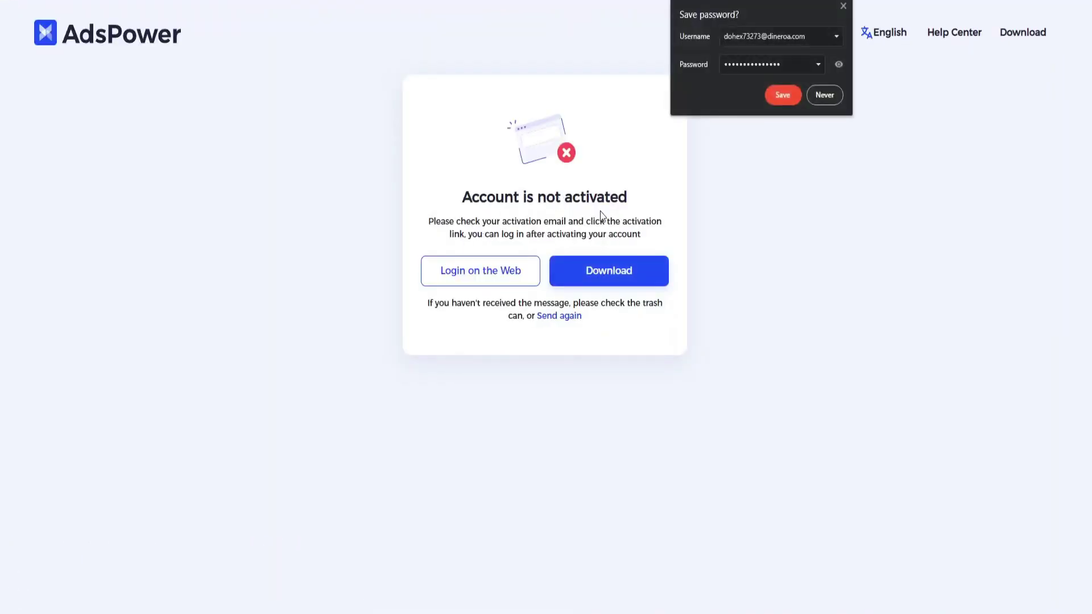
- Open the AdsPower e-mail in the TempMail inbox and follow its account activation link
key(ctrl+Tab)
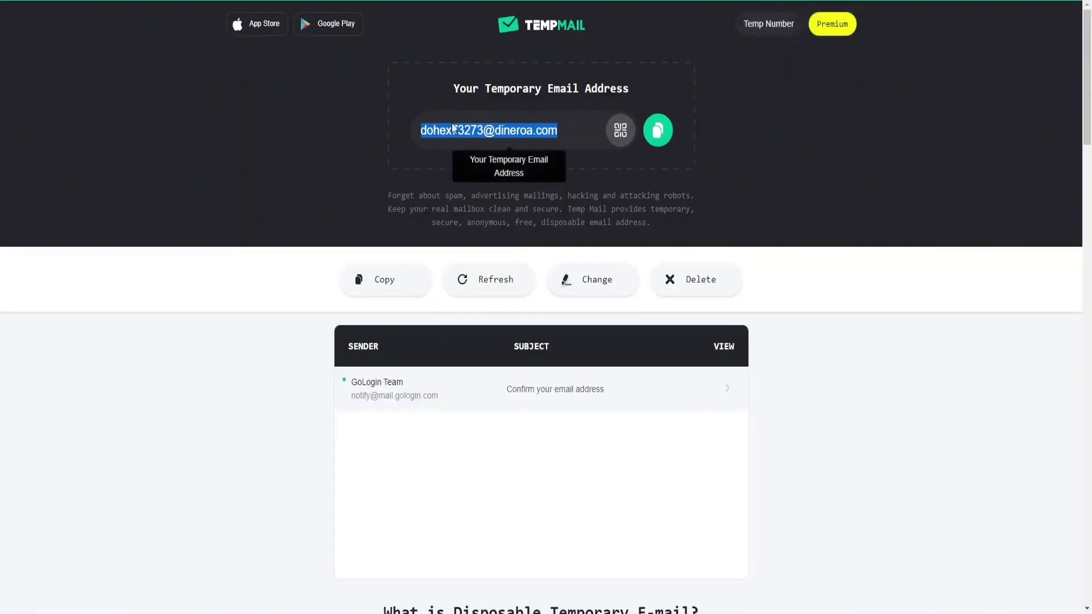
scroll(405, 375, down, 2)
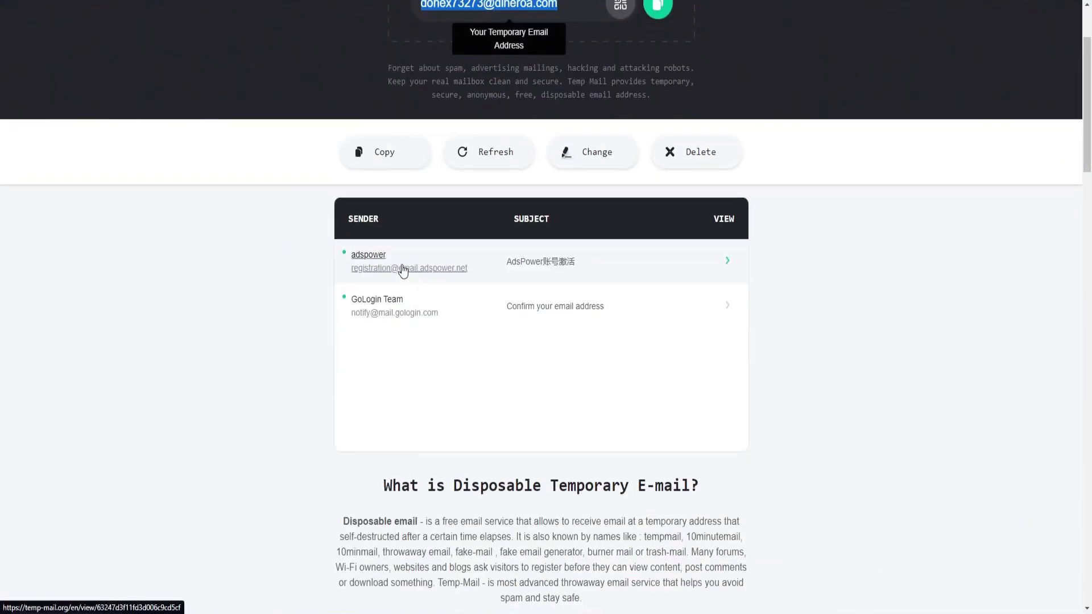
click(557, 252)
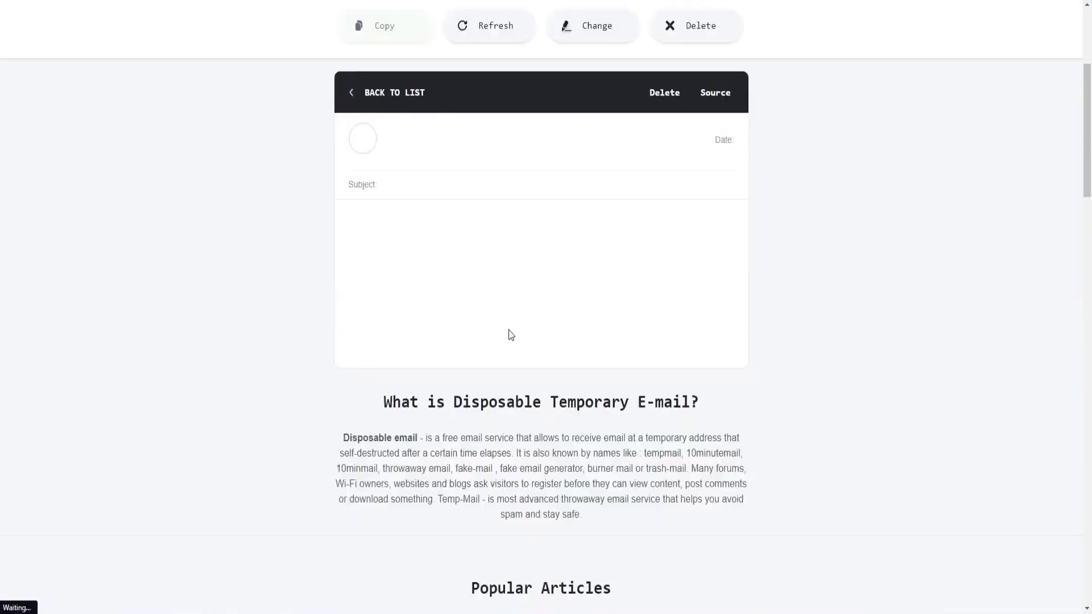
scroll(510, 336, down, 1)
click(429, 316)
scroll(421, 299, down, 3)
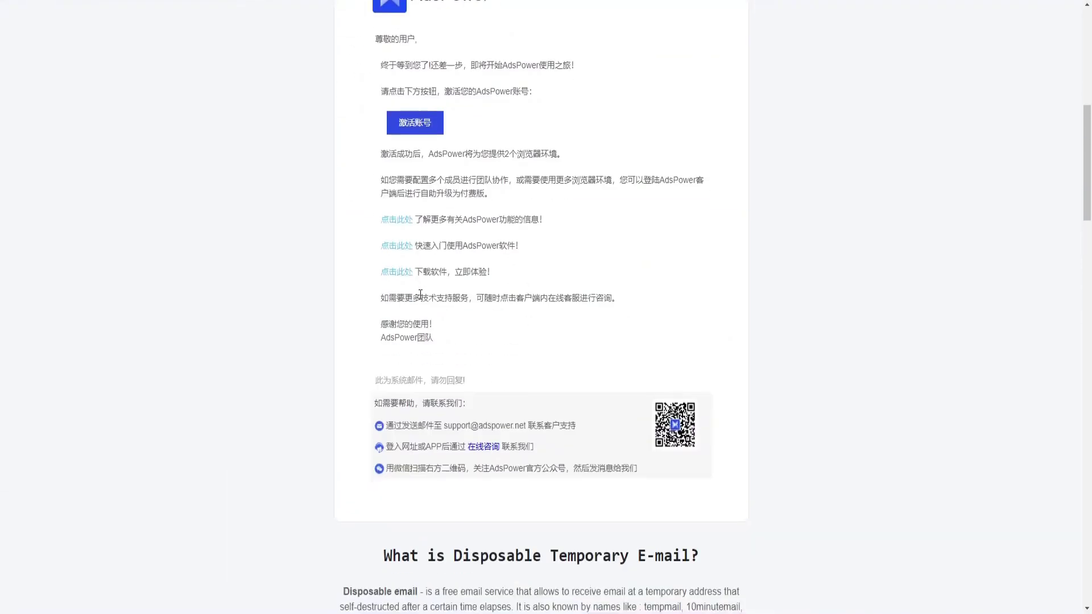
scroll(422, 300, up, 1)
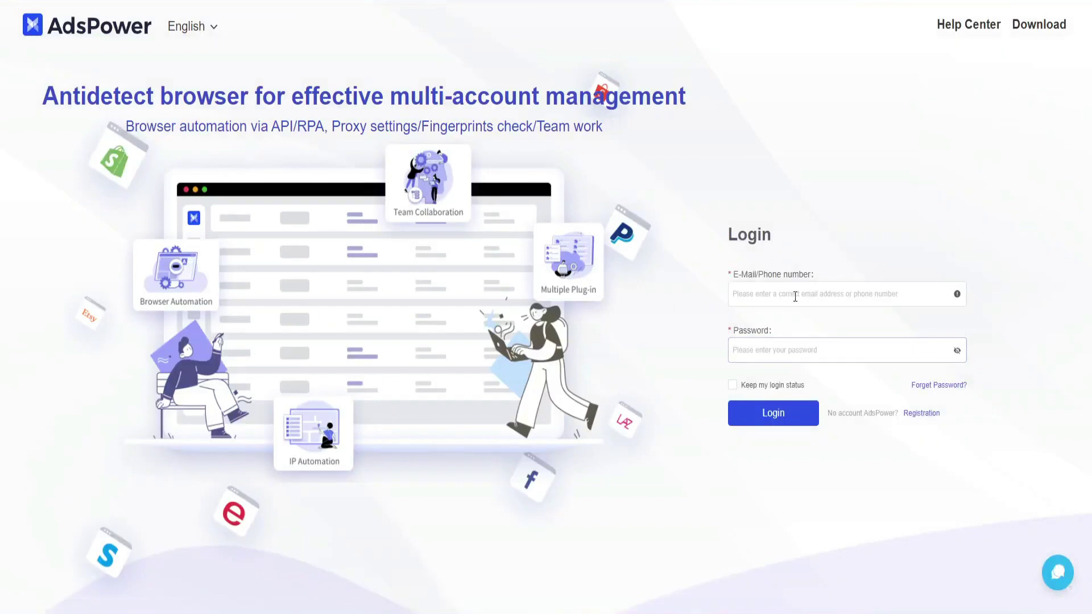
- Log in on the AdsPower website with the registered e-mail address and password
click(787, 288)
key(ctrl+v)
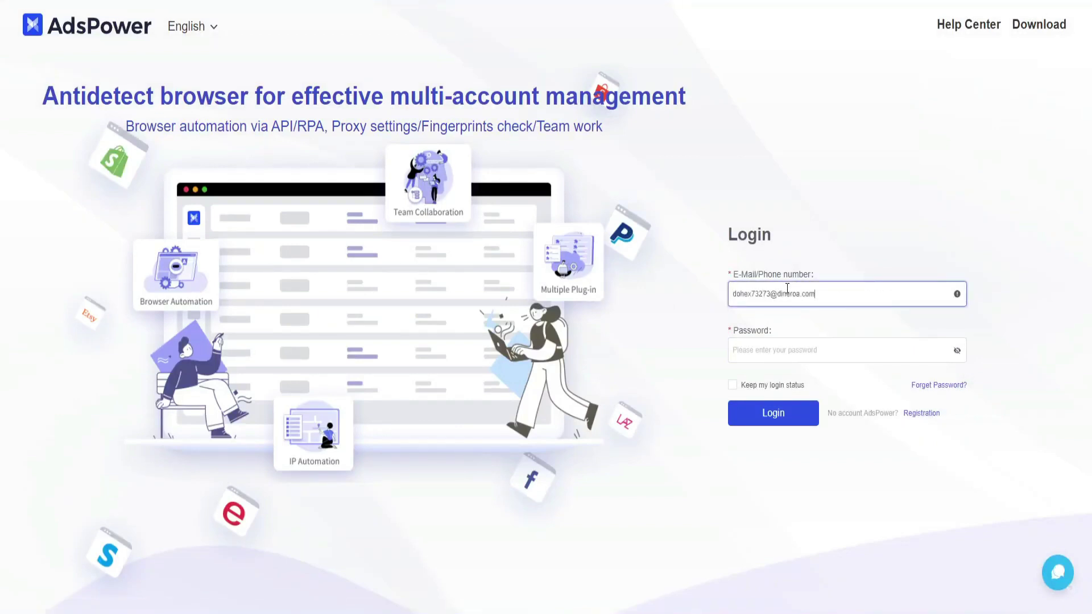
key(Tab)
text(a)
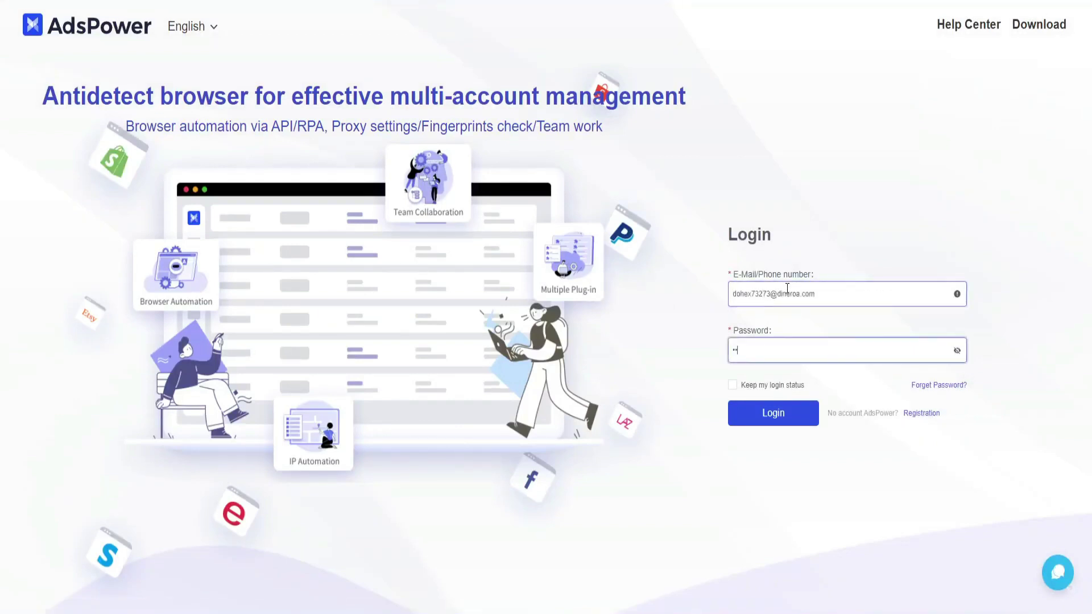
key(BackSpace)
key(BackSpace)
key(BackSpace)
text(a)
click(787, 413)
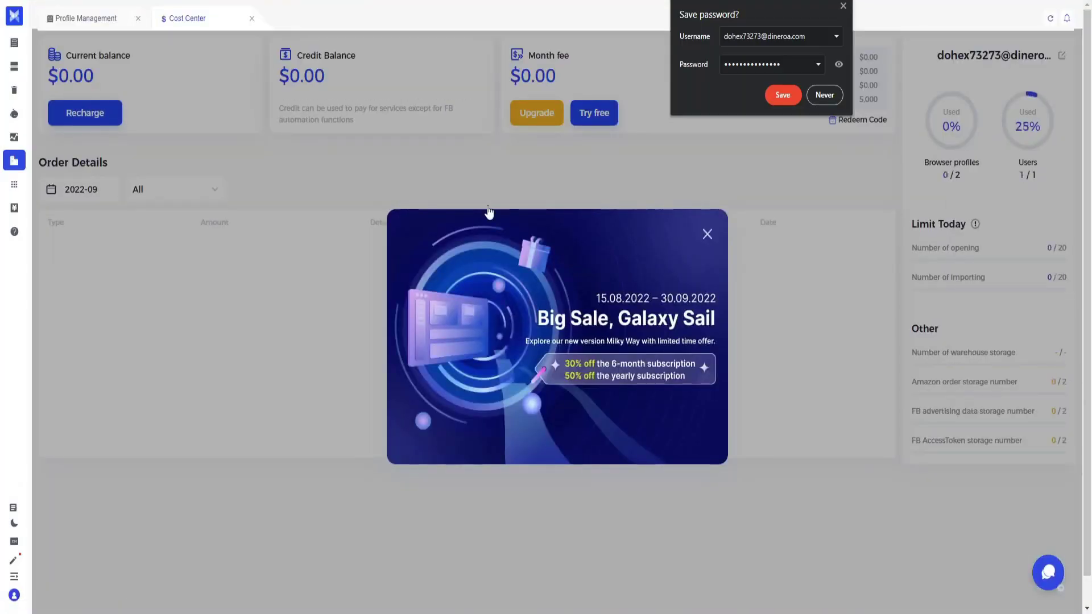
- Dismiss the save-password prompt and launch the AdsPower Browser desktop app by searching 'ads'
click(842, 7)
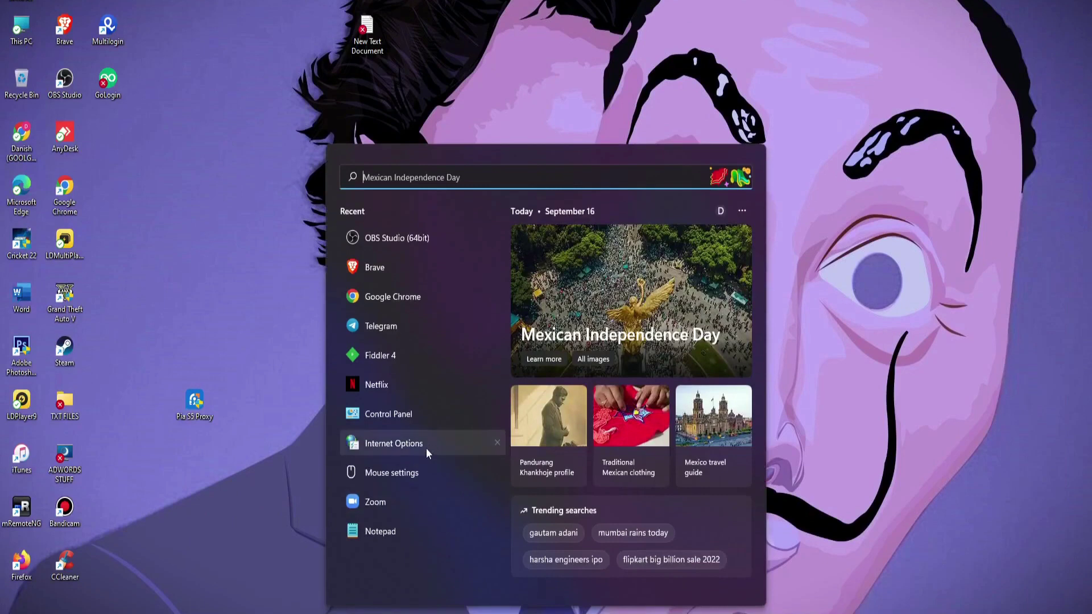
text(ads)
click(413, 279)
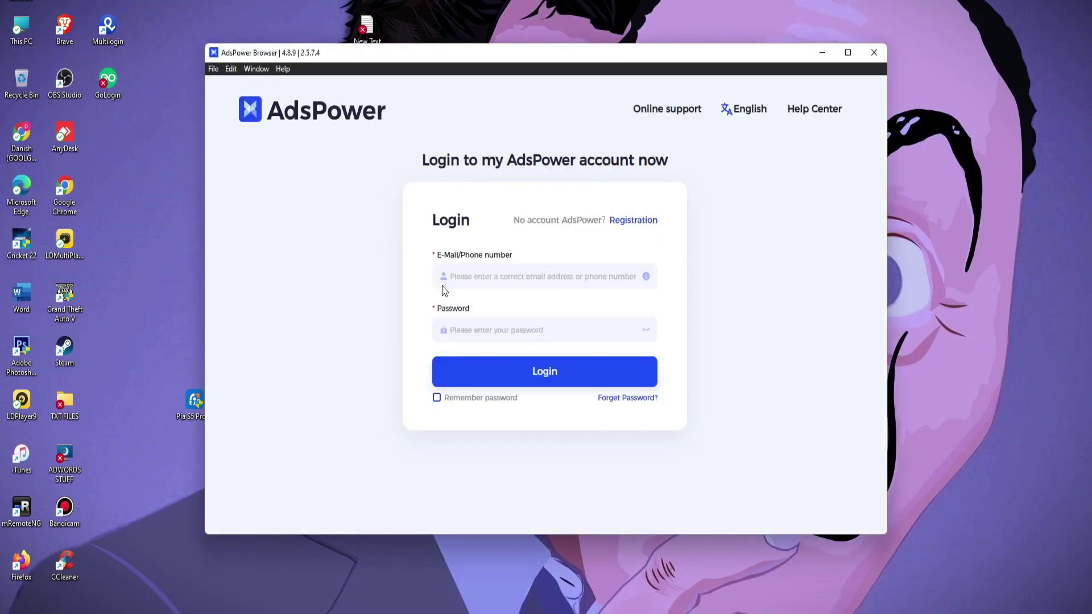
- Enter the account e-mail and password in the AdsPower app's login form
click(487, 279)
key(ctrl+v)
key(Tab)
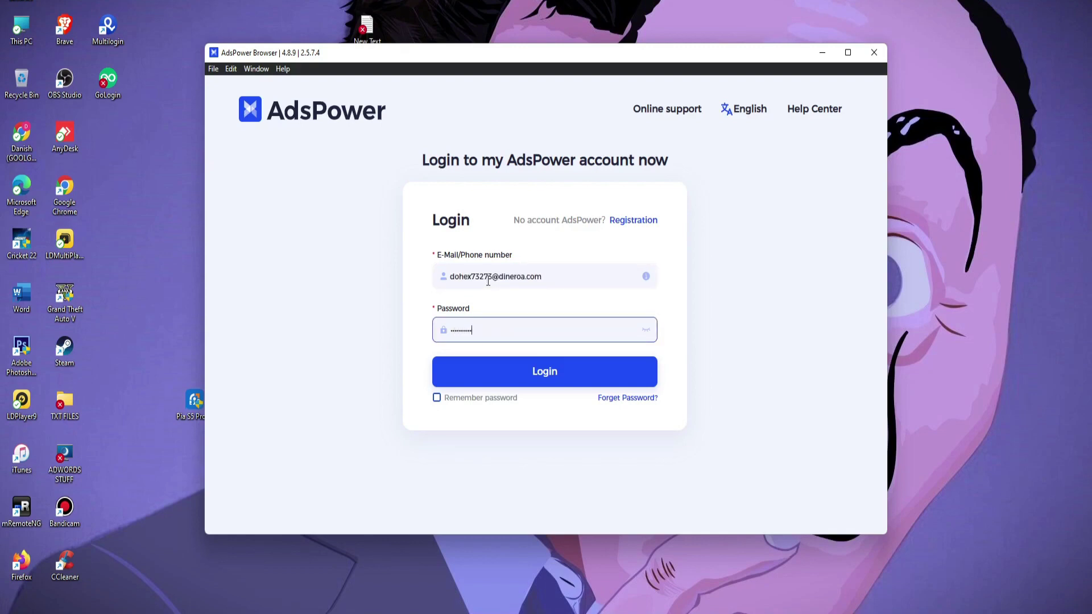
key(BackSpace)
key(BackSpace)
key(BackSpace)
key(BackSpace)
key(BackSpace)
key(BackSpace)
key(BackSpace)
key(BackSpace)
key(BackSpace)
key(BackSpace)
key(BackSpace)
text(a)
click(551, 370)
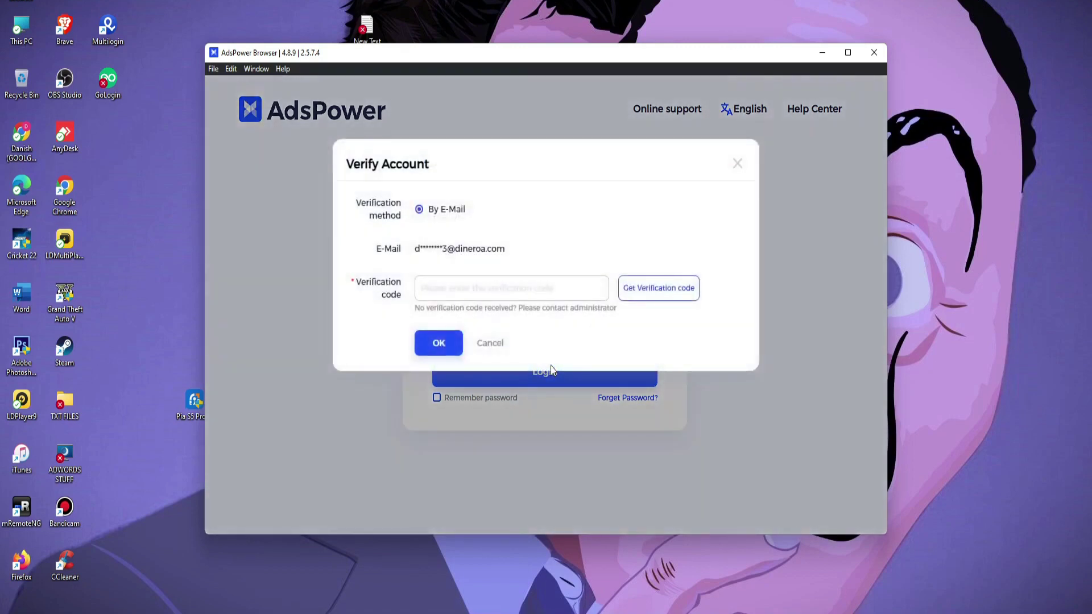
click(485, 296)
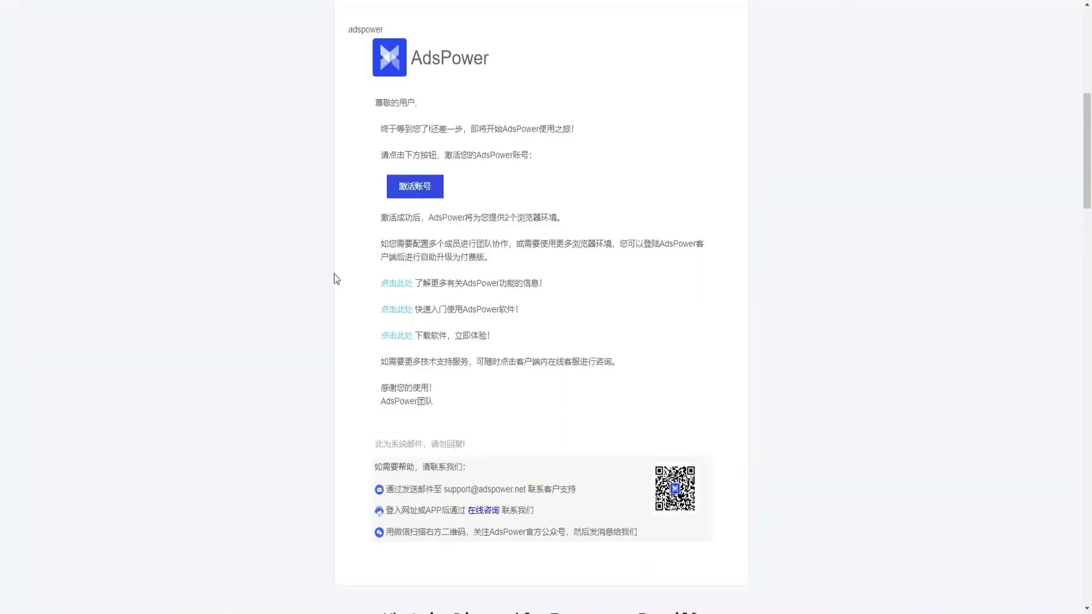
scroll(335, 279, up, 5)
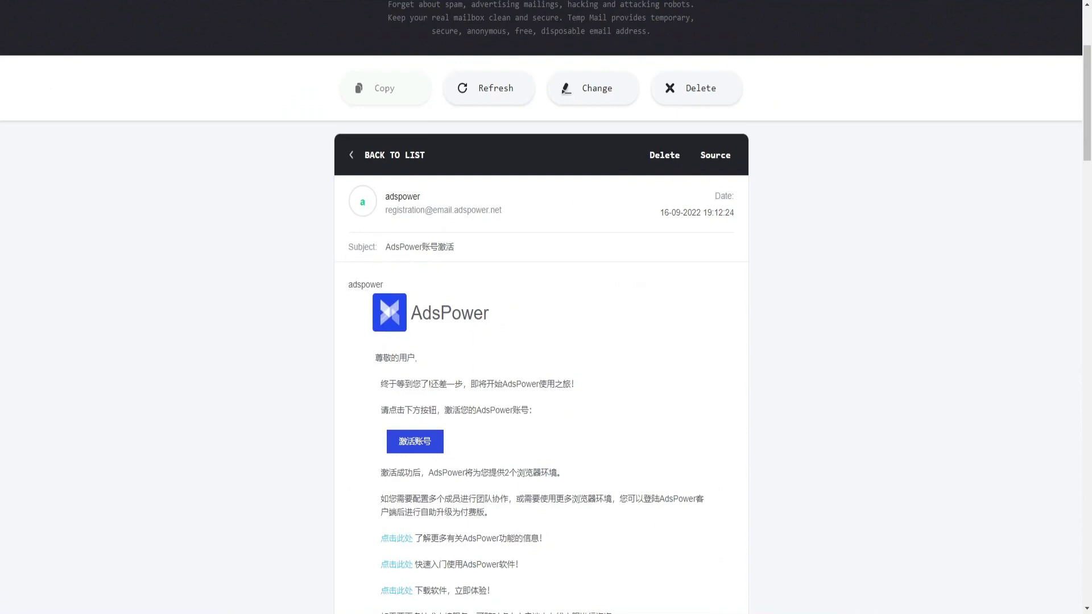
click(407, 247)
scroll(472, 364, down, 1)
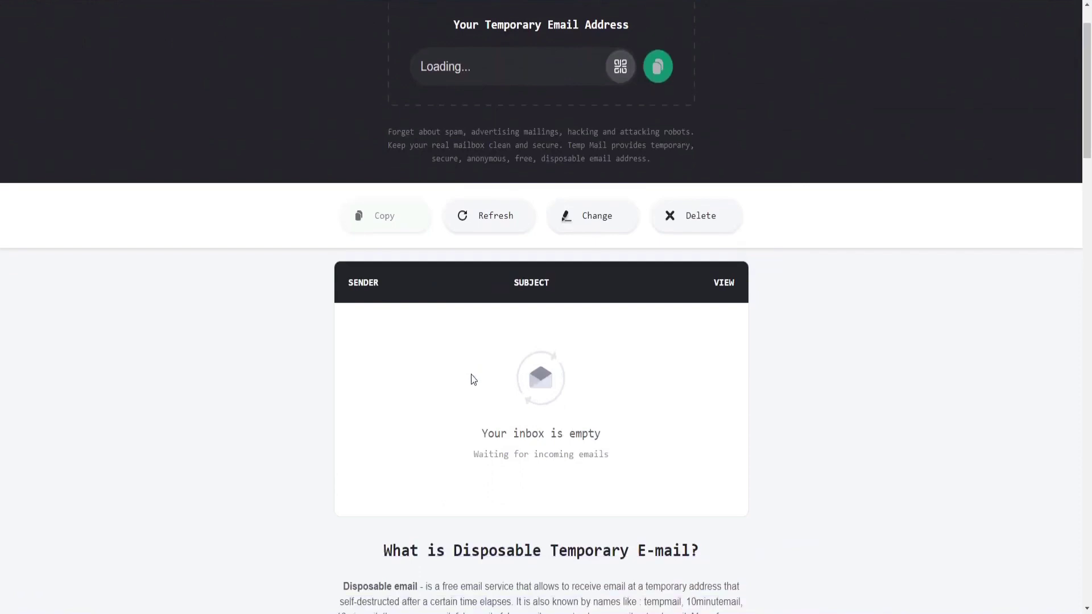
scroll(447, 394, down, 1)
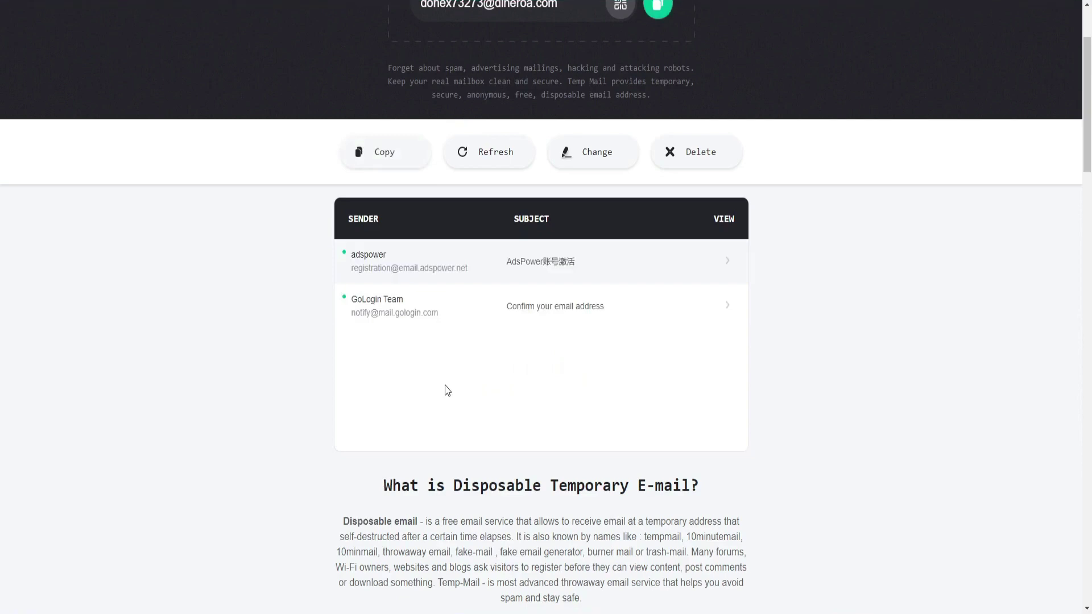
scroll(448, 390, up, 2)
click(560, 389)
scroll(561, 387, down, 7)
scroll(465, 319, up, 3)
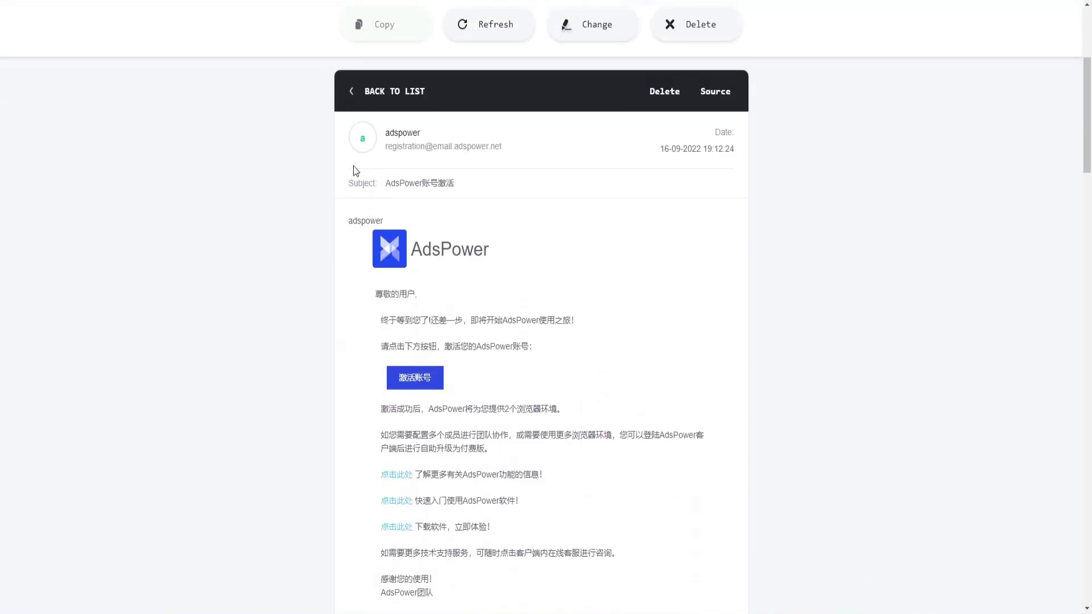
click(351, 91)
- Request a login verification code and copy it from the TempMail verification e-mail
key(alt+Tab)
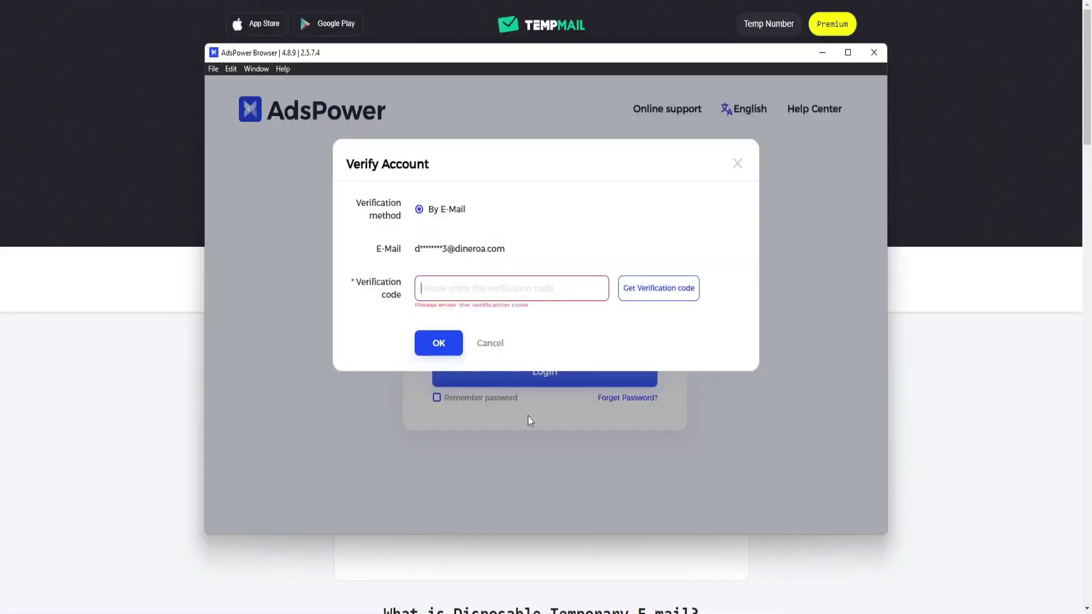
click(633, 296)
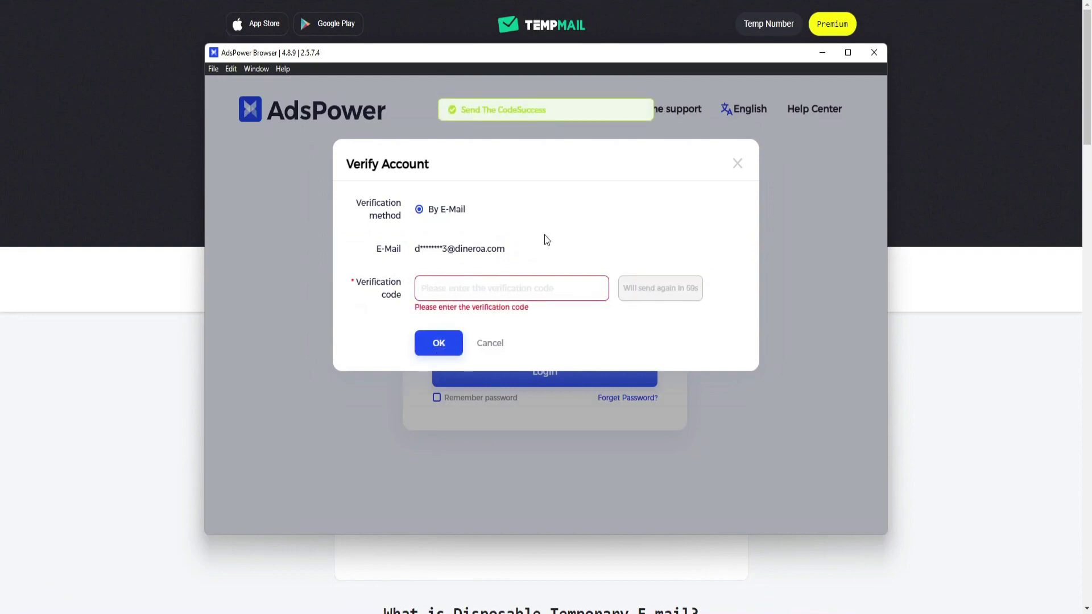
click(823, 53)
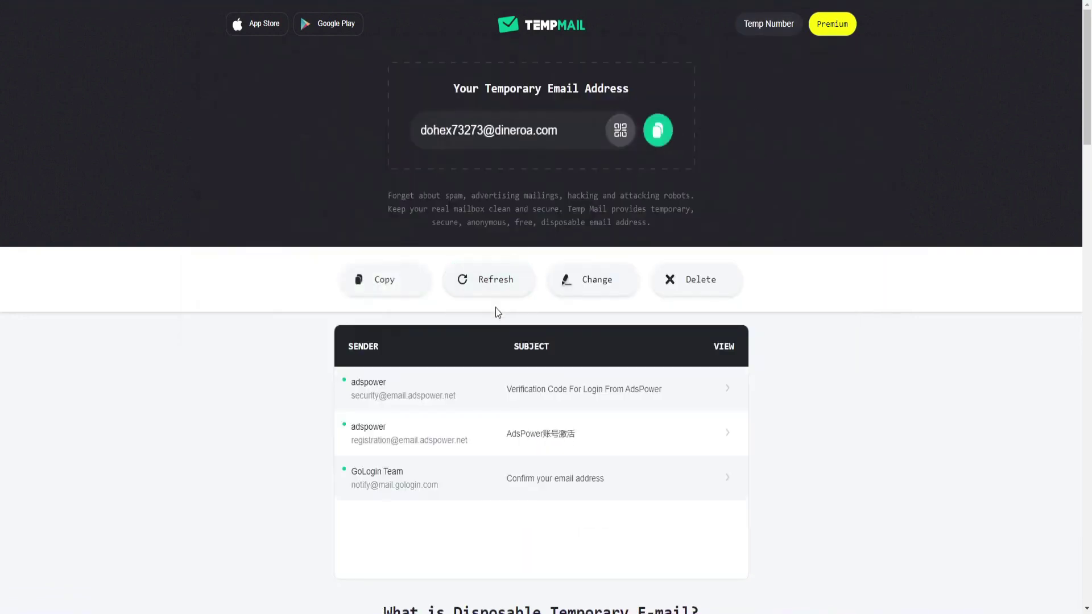
click(463, 392)
scroll(485, 424, down, 1)
scroll(483, 422, down, 2)
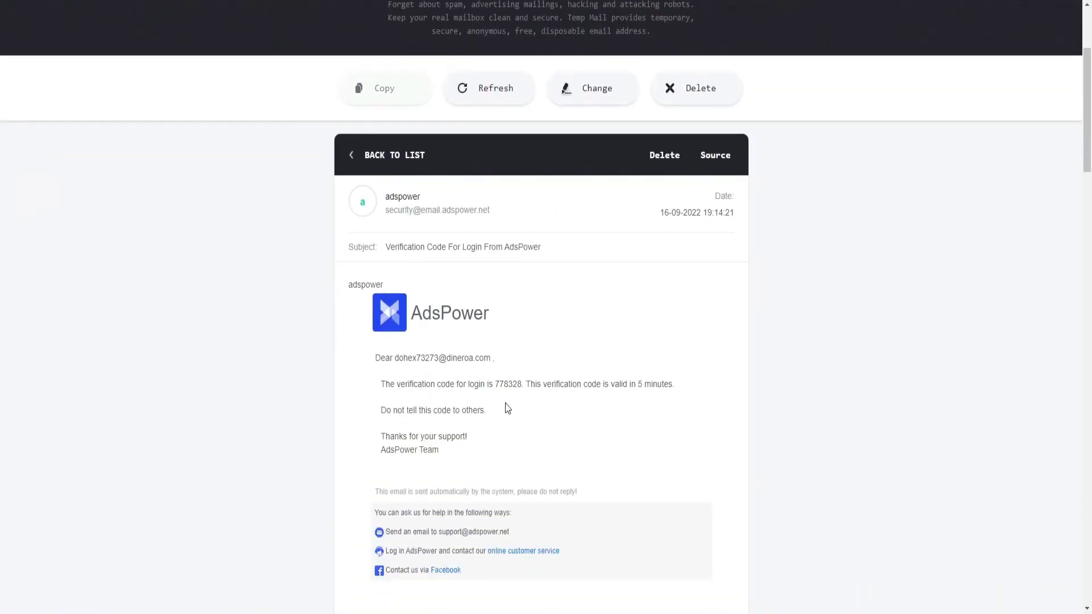
double_click(511, 386)
right_click(508, 386)
click(547, 400)
- Paste the verification code into AdsPower's Verify Account dialog and confirm it
key(alt+Tab)
click(507, 296)
key(ctrl+v)
click(441, 346)
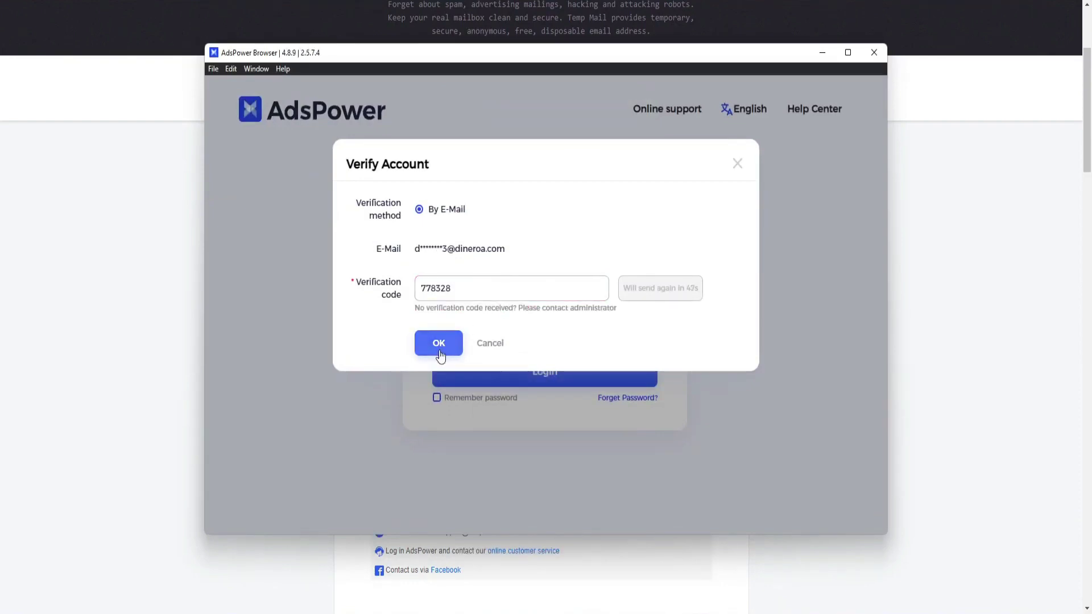
key(alt+F4)
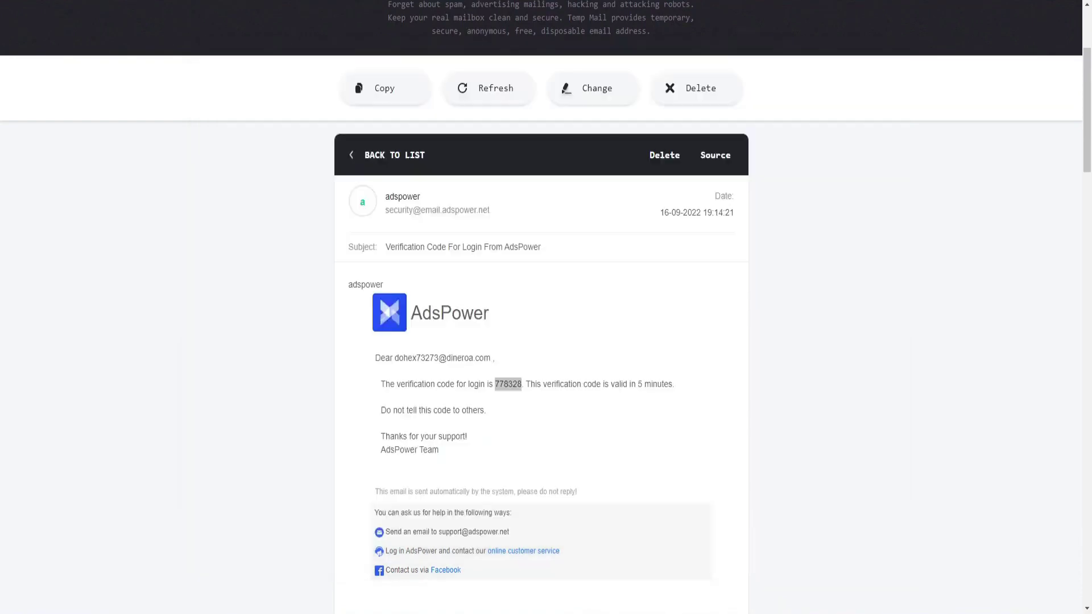
- Keep the browser tabs, dismiss the sale popup and tip, maximise AdsPower, and start a New Profile
key(alt+F4)
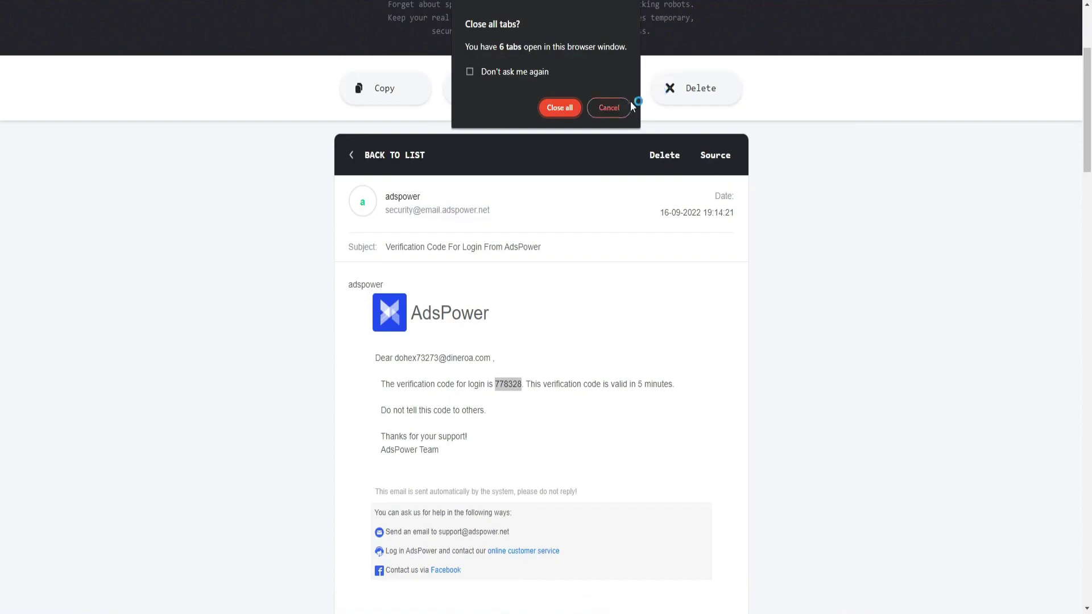
click(625, 104)
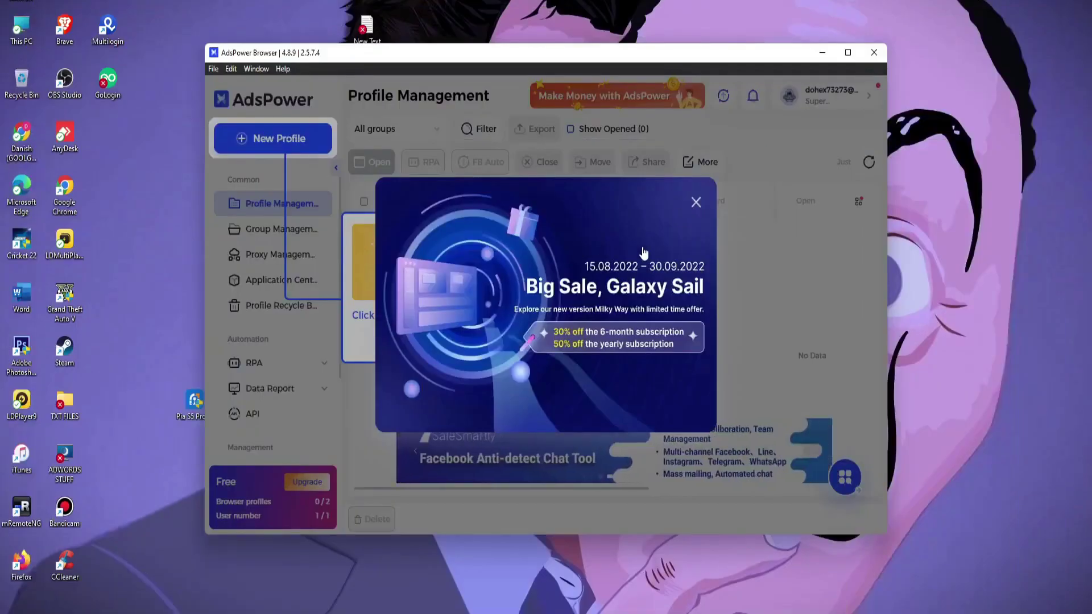
click(695, 198)
click(847, 52)
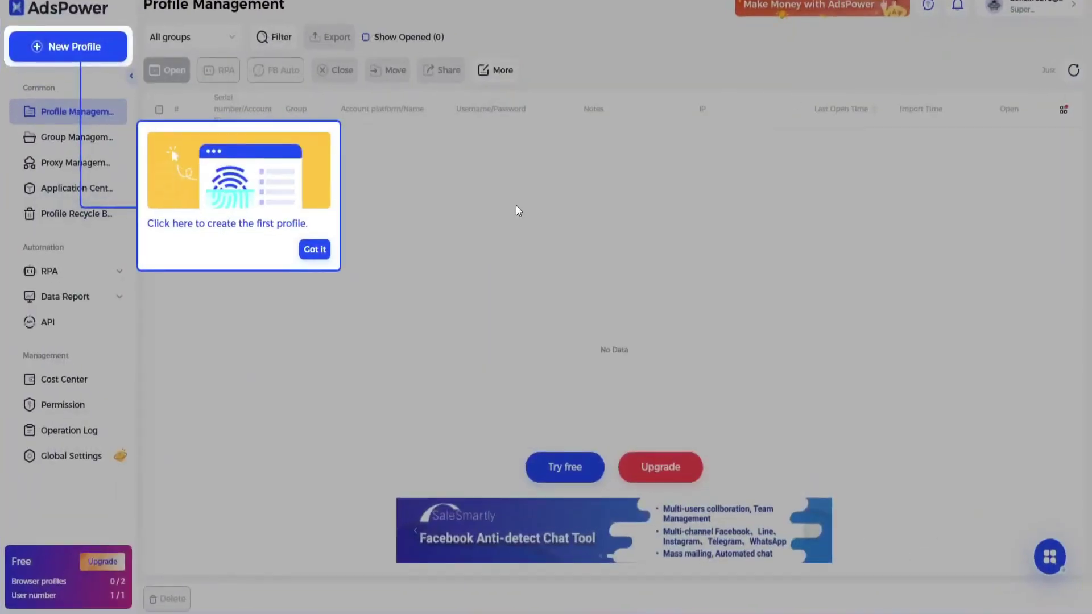
click(314, 248)
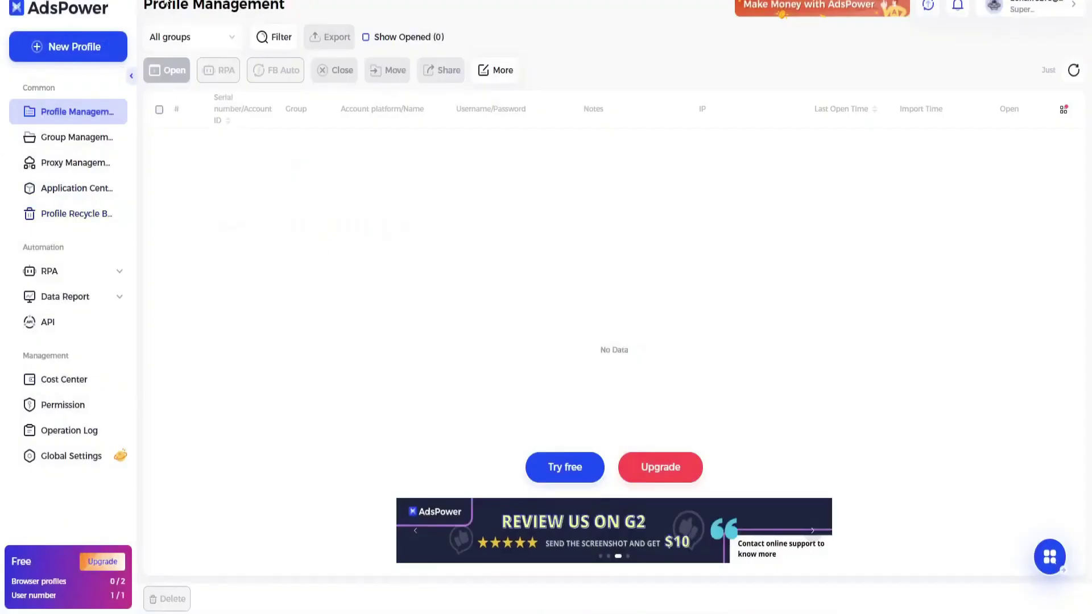
click(97, 54)
click(286, 93)
- Name the profile 'the professor' and limit its Windows user agent to versions 99 and 103
text(the professor)
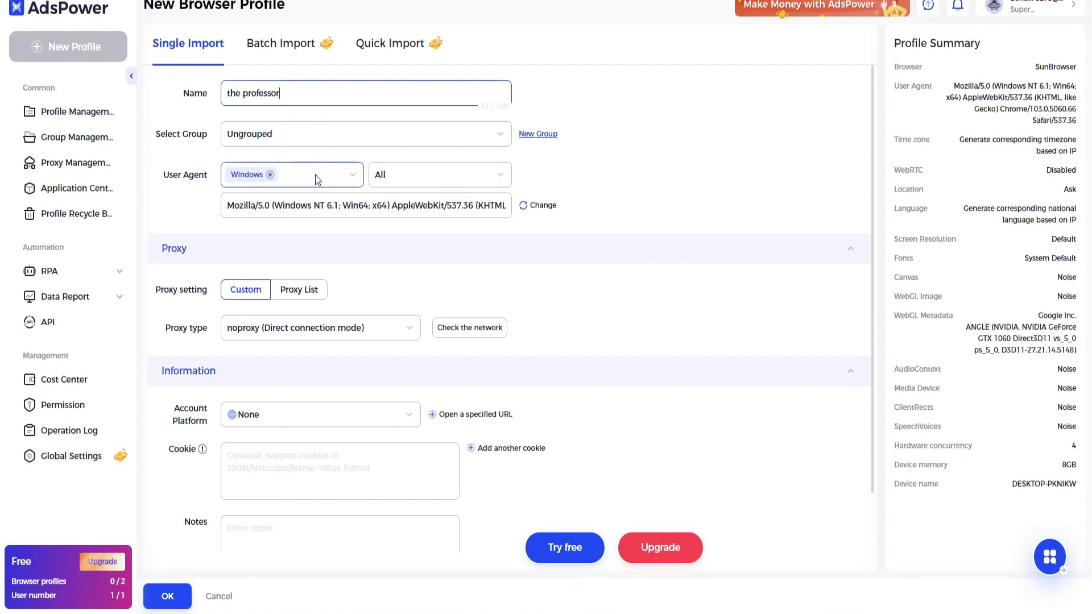
click(351, 178)
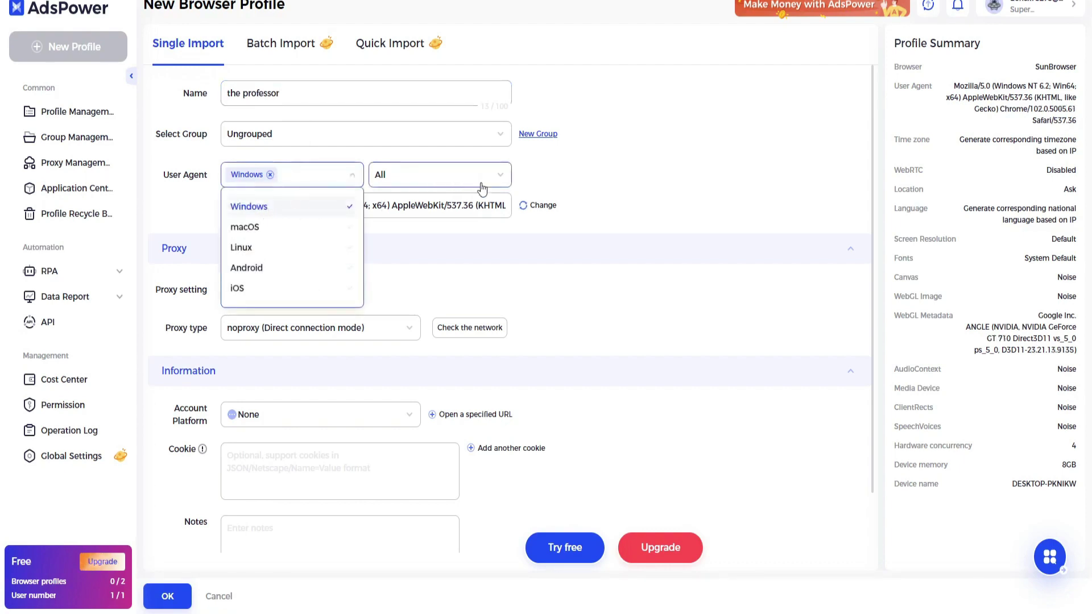
click(464, 205)
click(500, 180)
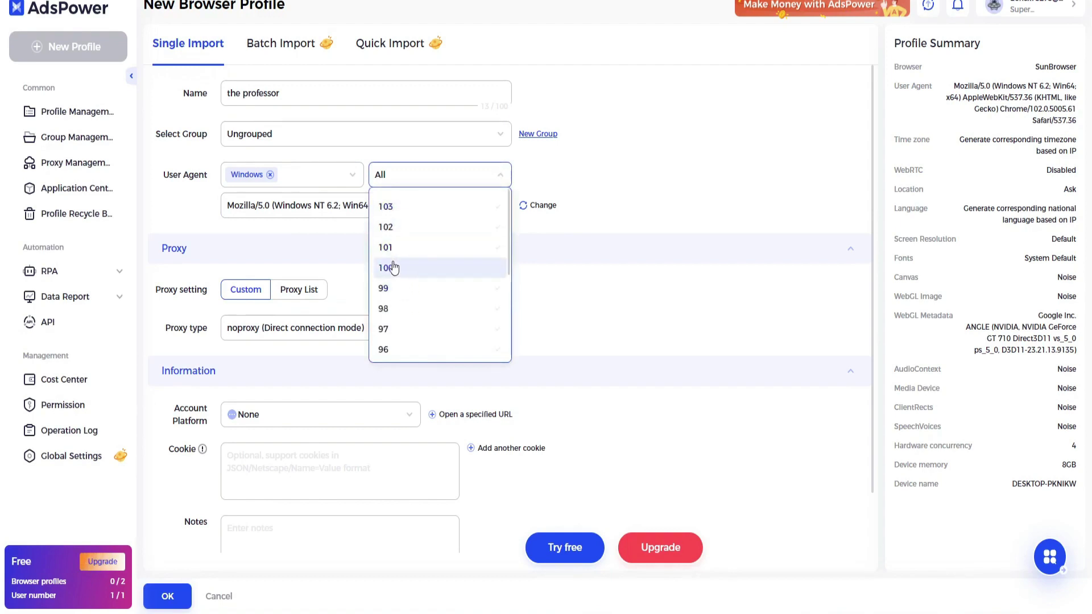
click(391, 288)
click(426, 208)
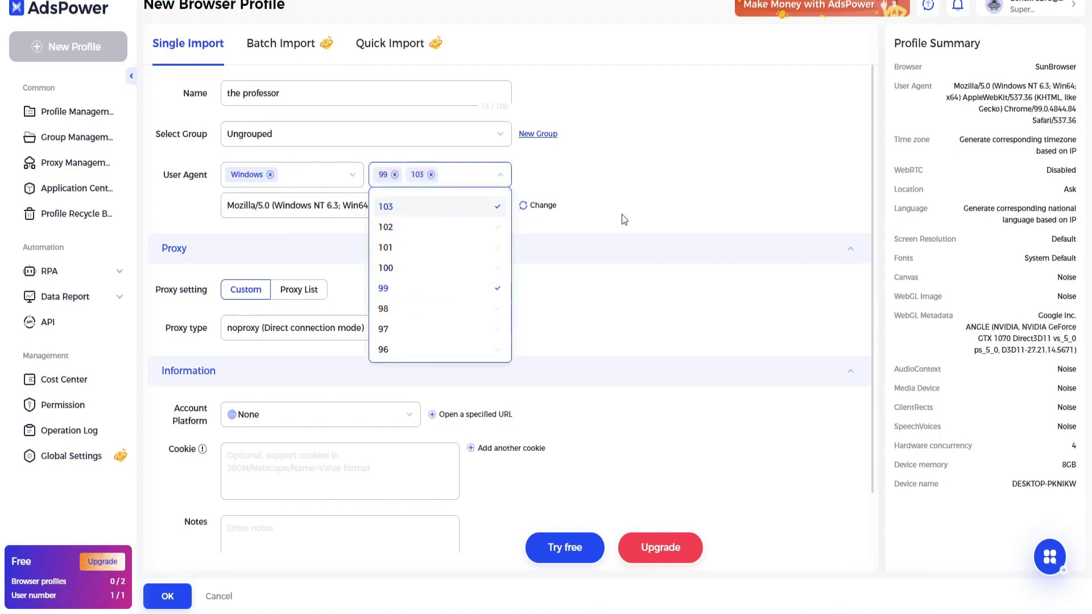
click(489, 234)
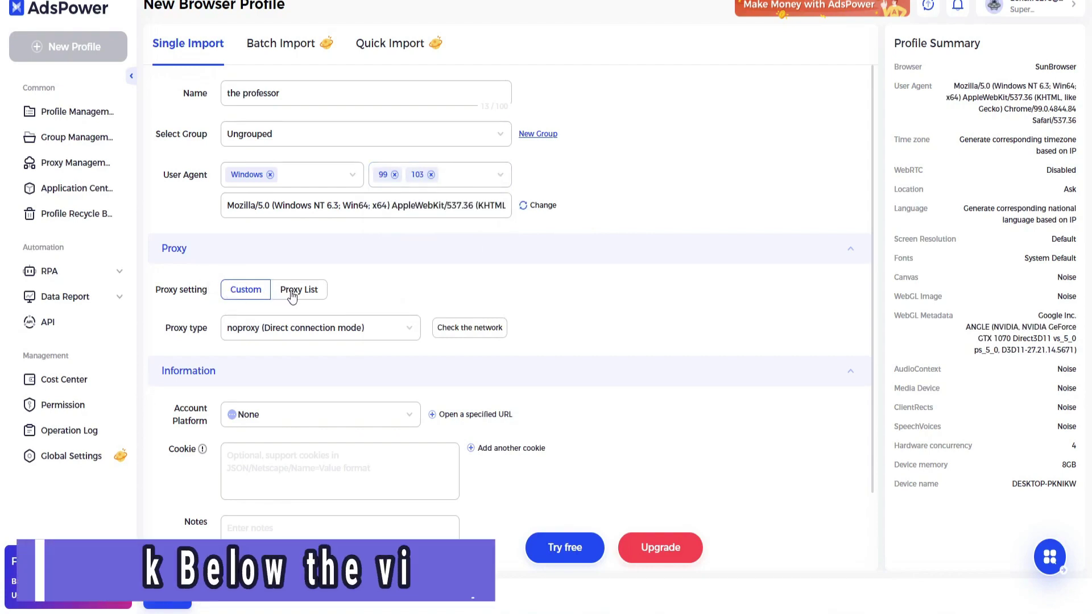
click(392, 327)
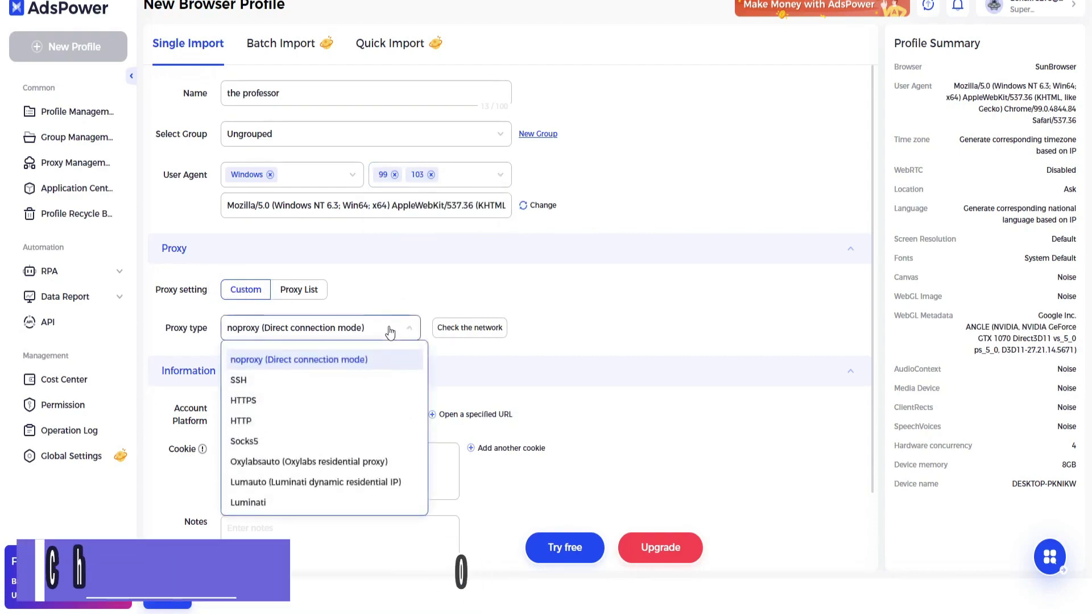
- Set the proxy type to HTTP and copy the first freshly generated France proxy from HydraProxy
click(246, 422)
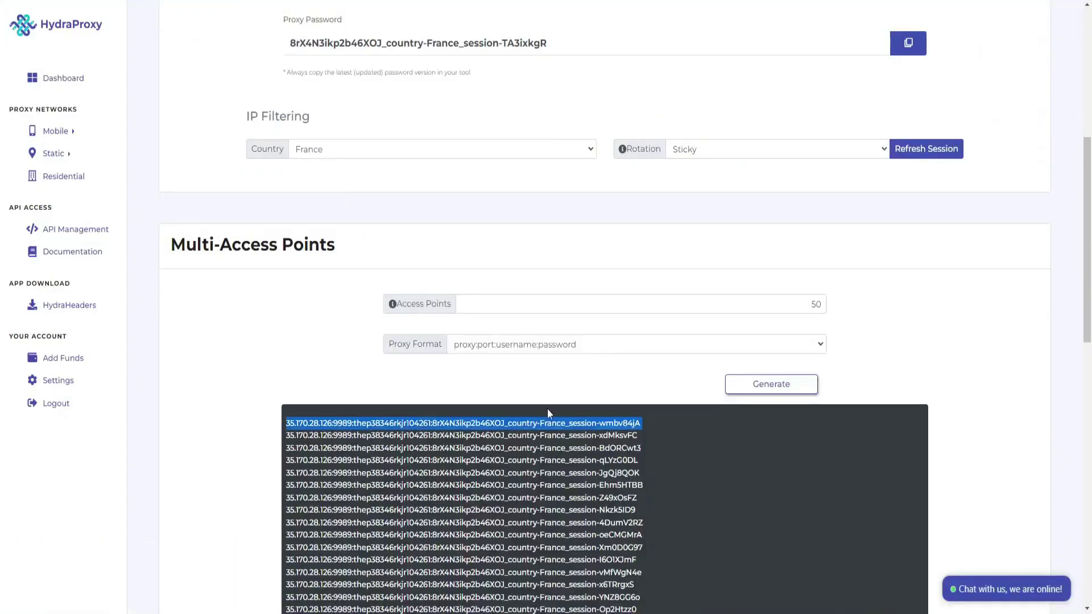
click(739, 390)
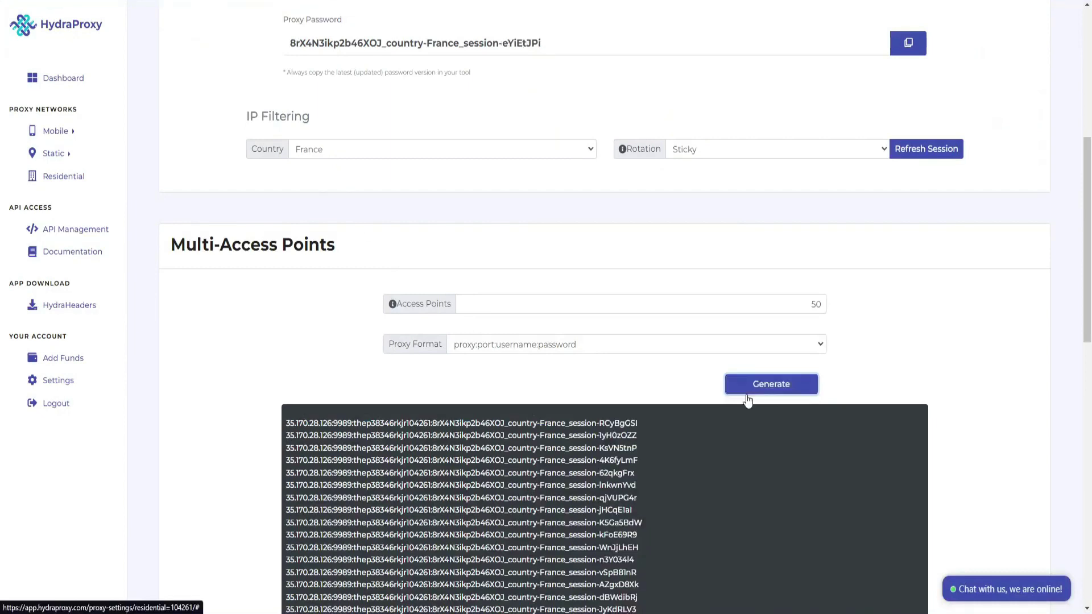
triple_click(537, 422)
right_click(537, 422)
click(586, 431)
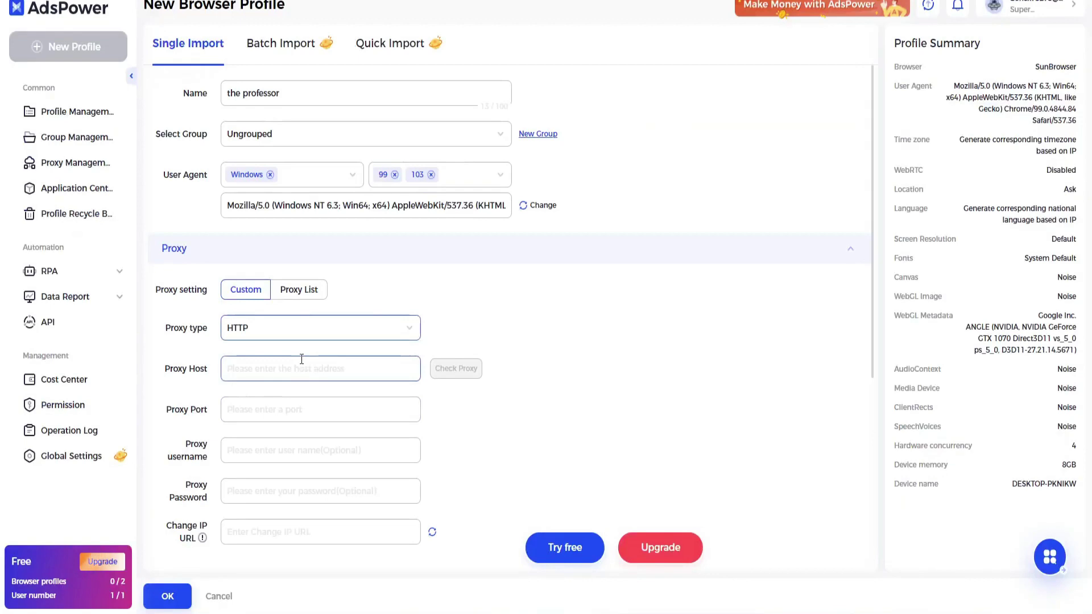
click(304, 369)
- Paste the proxy line (35.170.28.126:9989) and verify the check passes with a France location
key(ctrl+v)
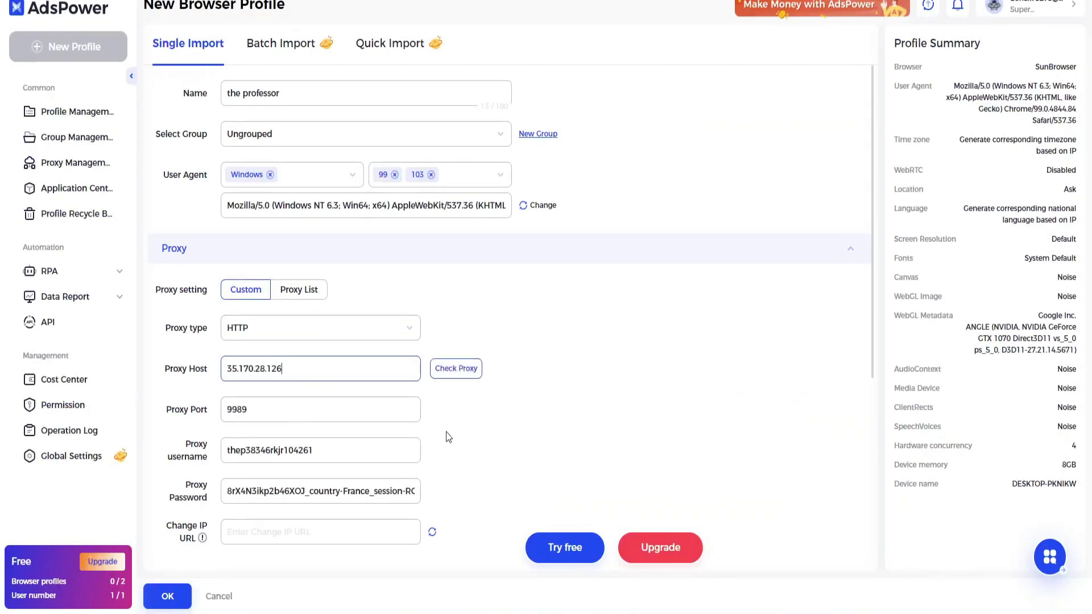
click(458, 368)
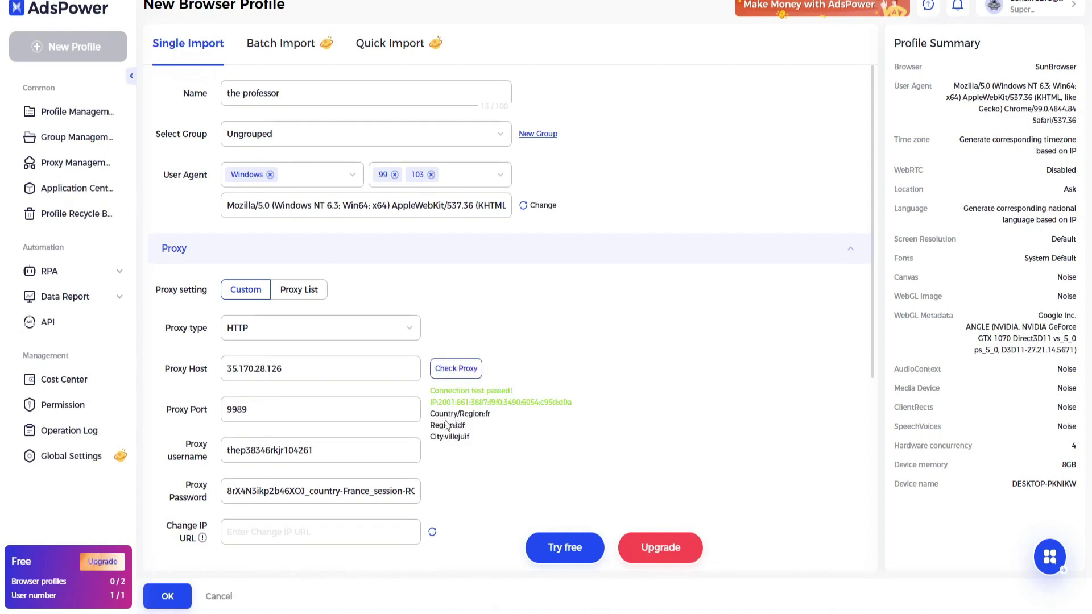
drag(432, 413, 506, 428)
click(506, 428)
scroll(505, 428, down, 5)
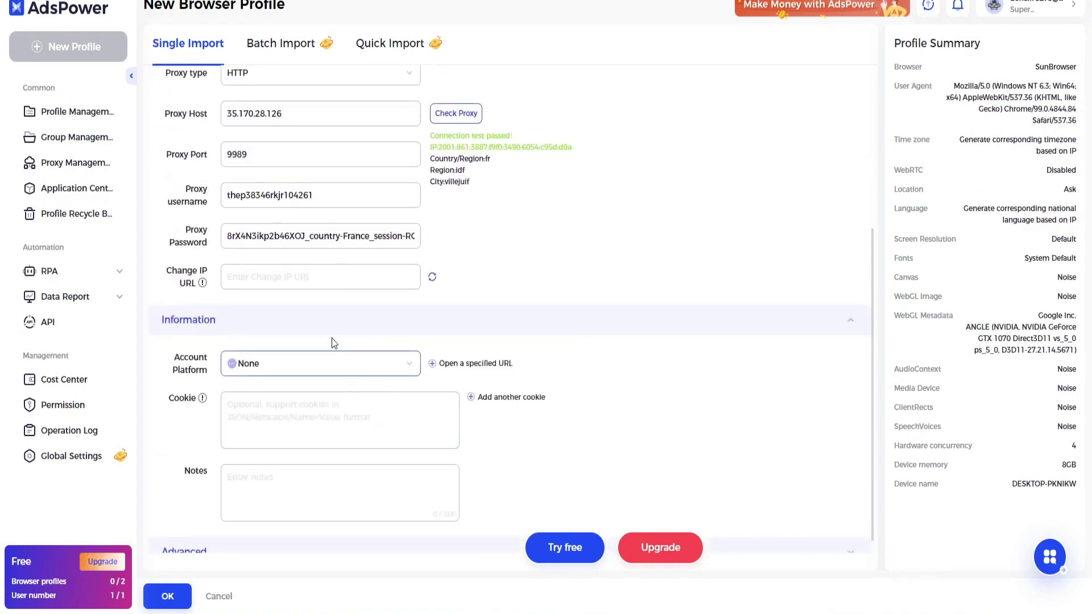
- Set ads.google.com as the profile's start URL, keeping Account Platform as None
scroll(224, 312, down, 1)
click(339, 357)
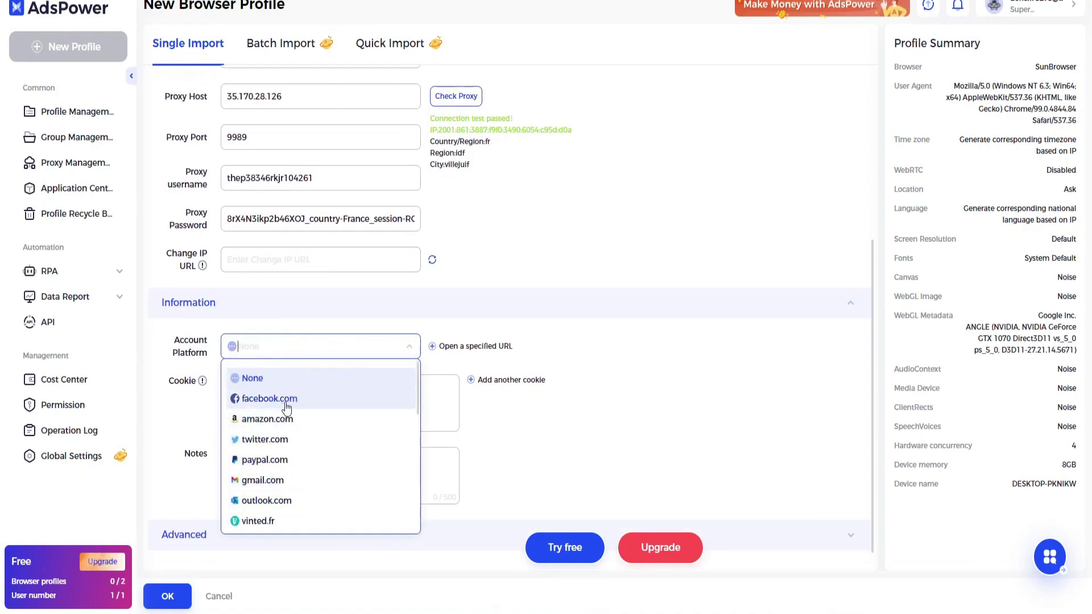
text(ads)
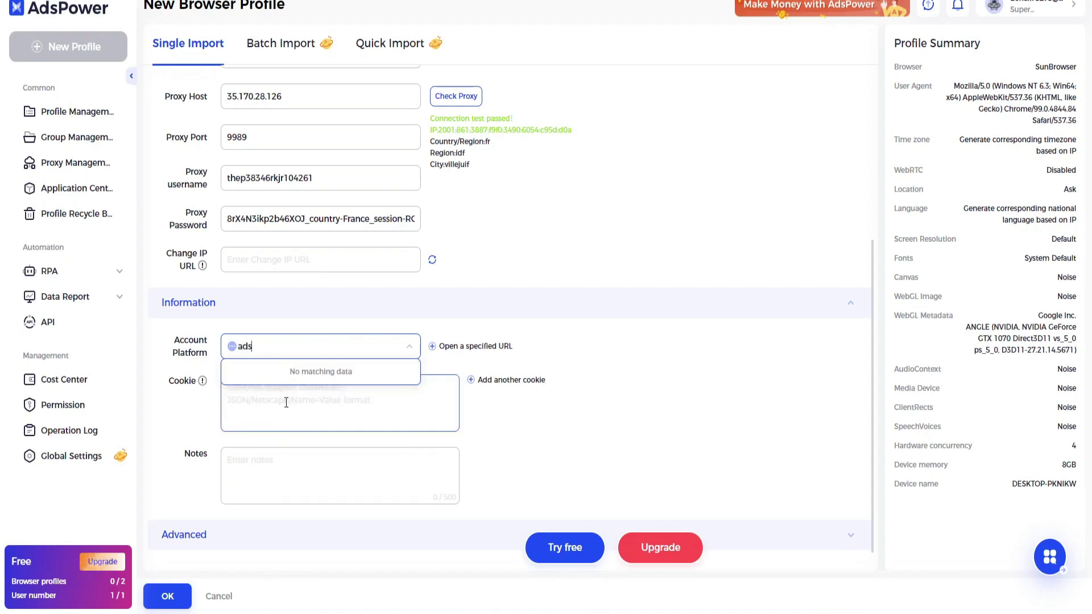
click(434, 346)
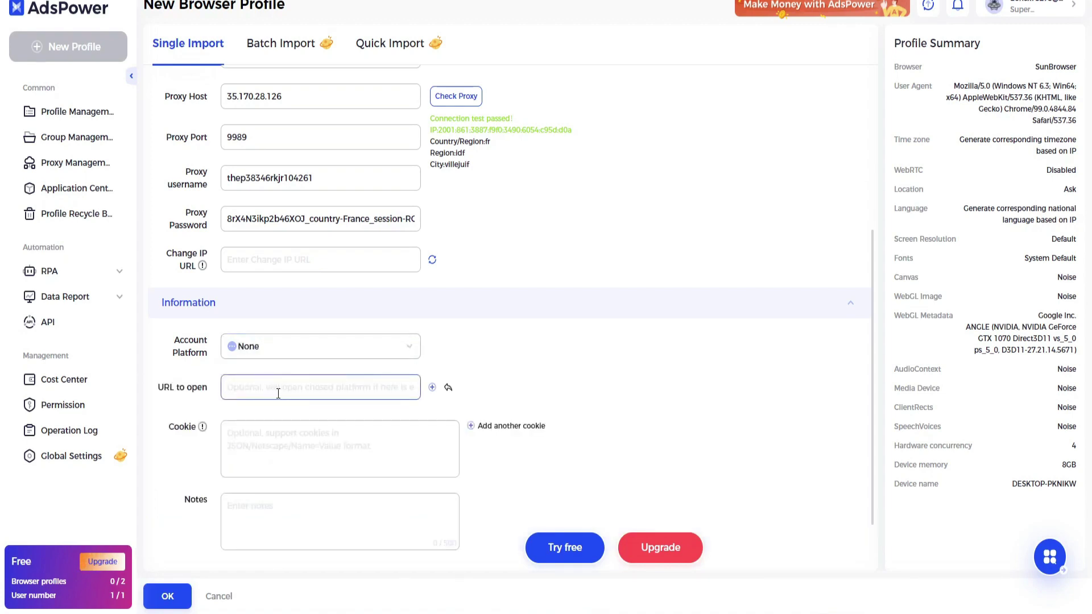
text(ads.google.com)
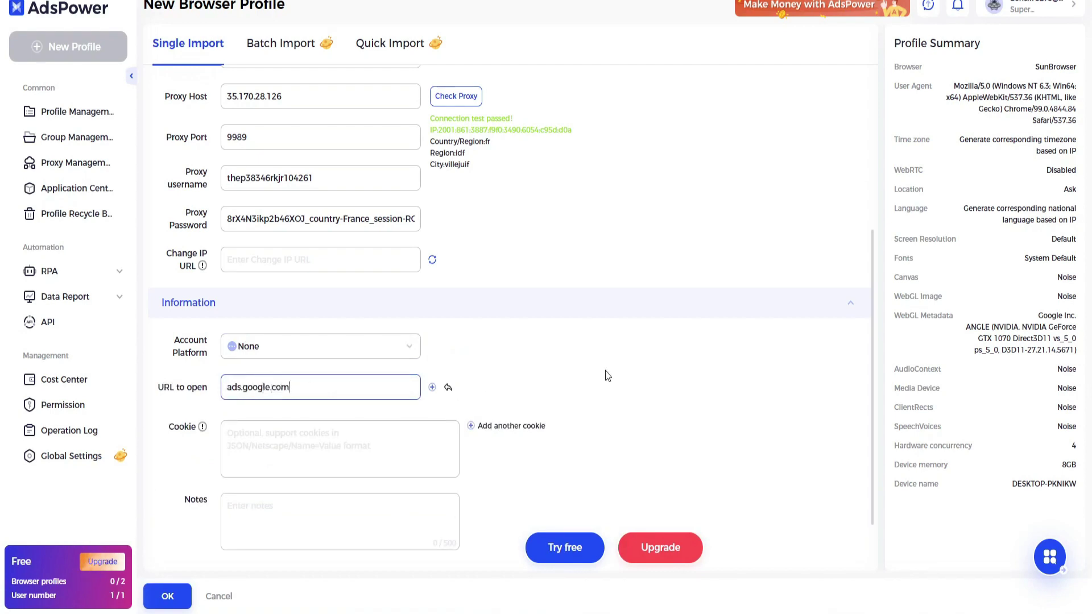
click(608, 375)
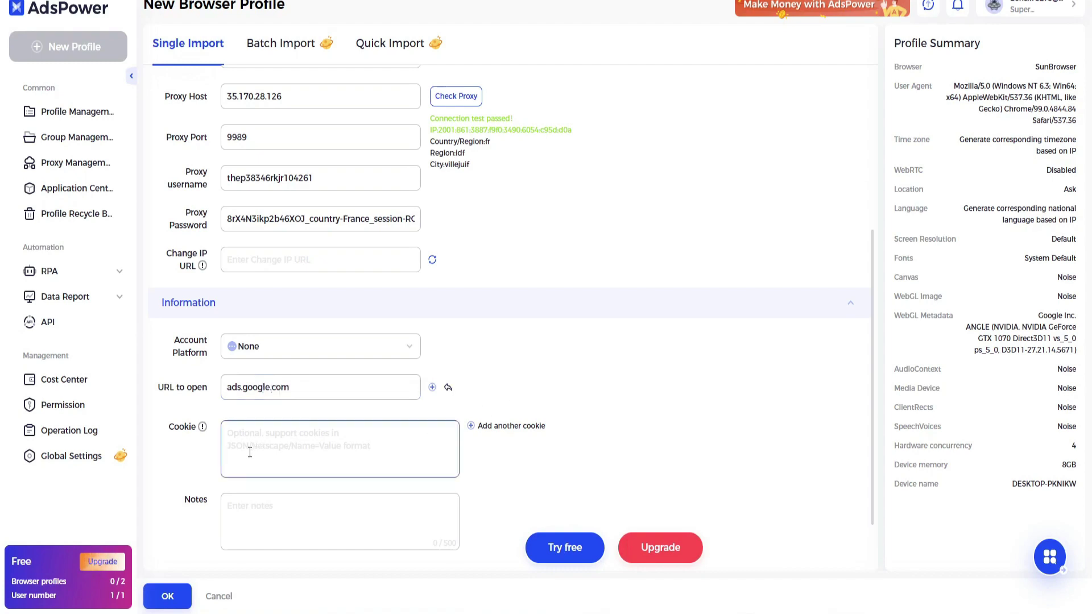
- In the advanced fingerprint settings, set WebRTC to Replace and screen resolution to 1280 x 1024
scroll(227, 458, down, 1)
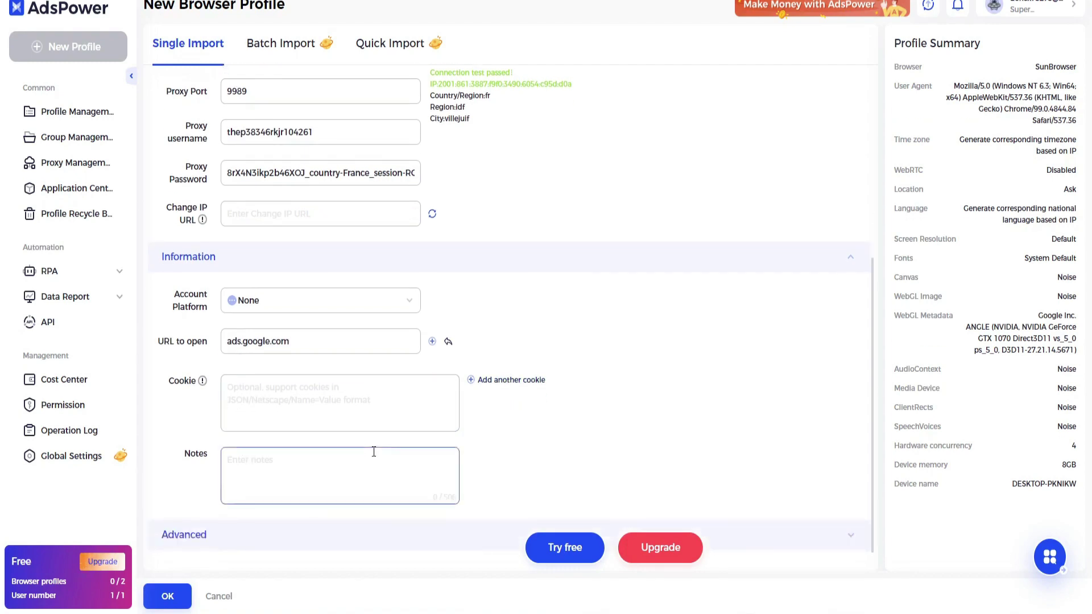
click(165, 534)
scroll(239, 467, down, 10)
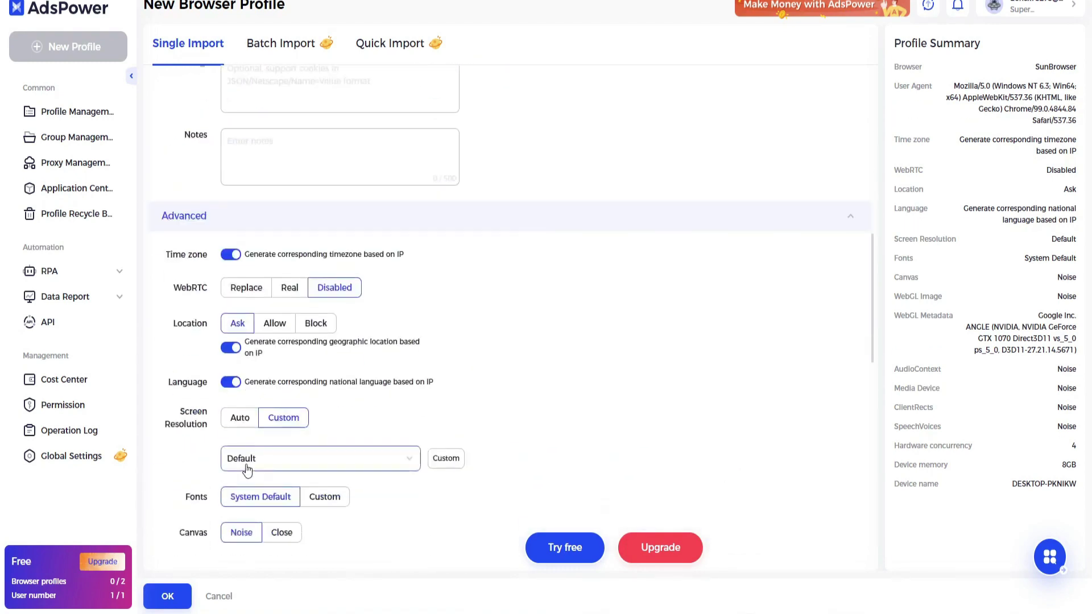
scroll(256, 455, up, 1)
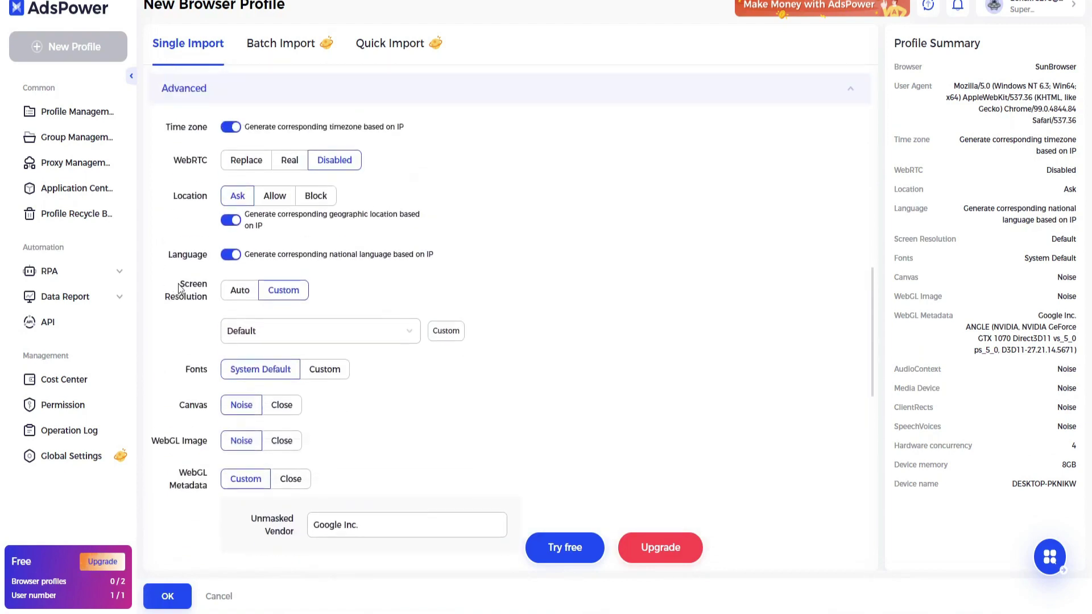
click(247, 161)
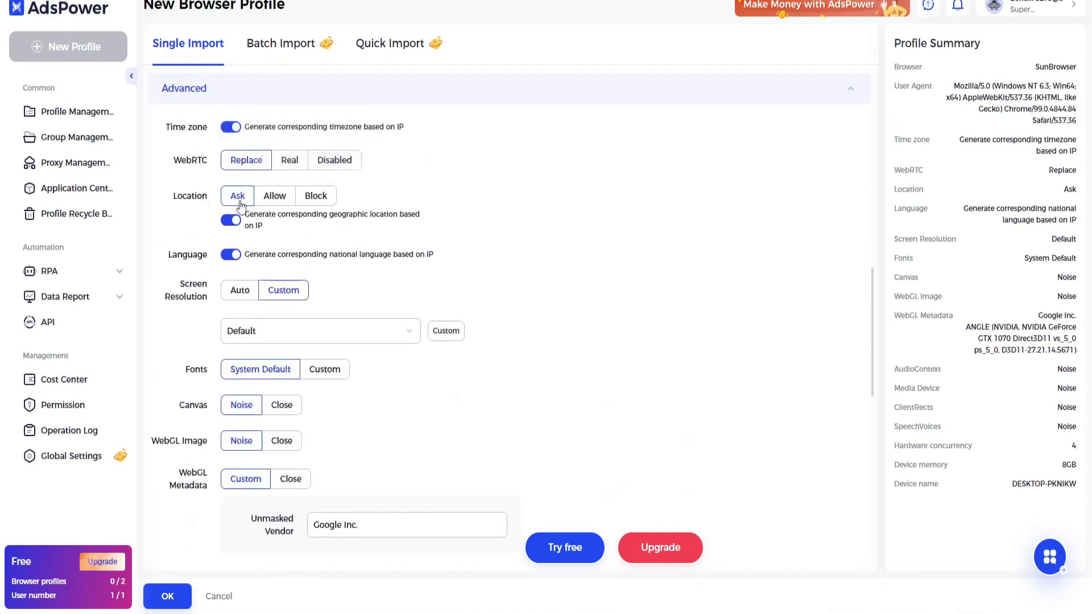
scroll(263, 233, down, 1)
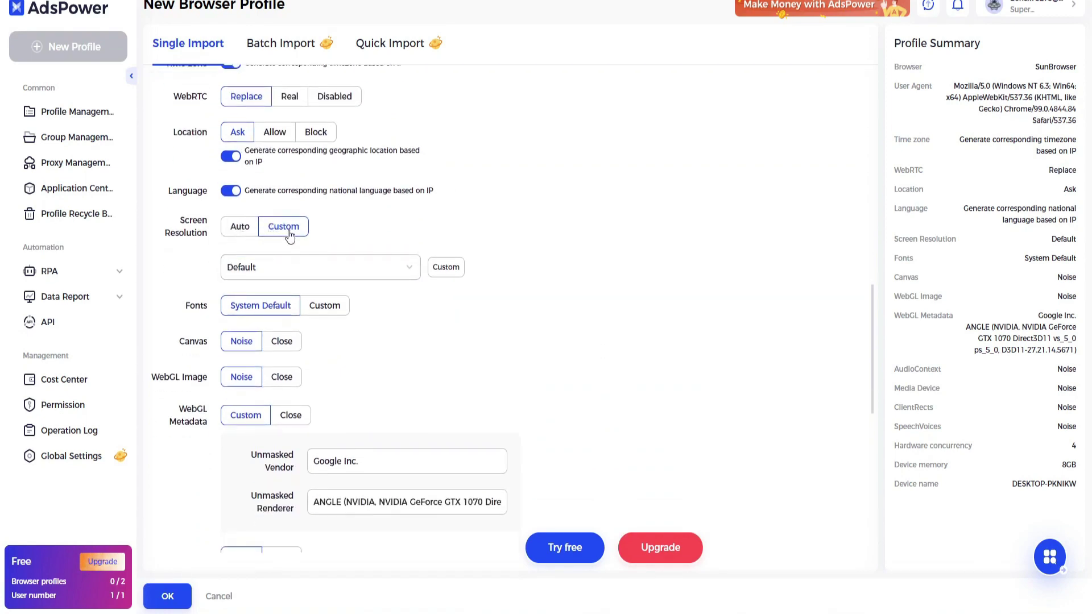
click(289, 283)
scroll(300, 403, down, 3)
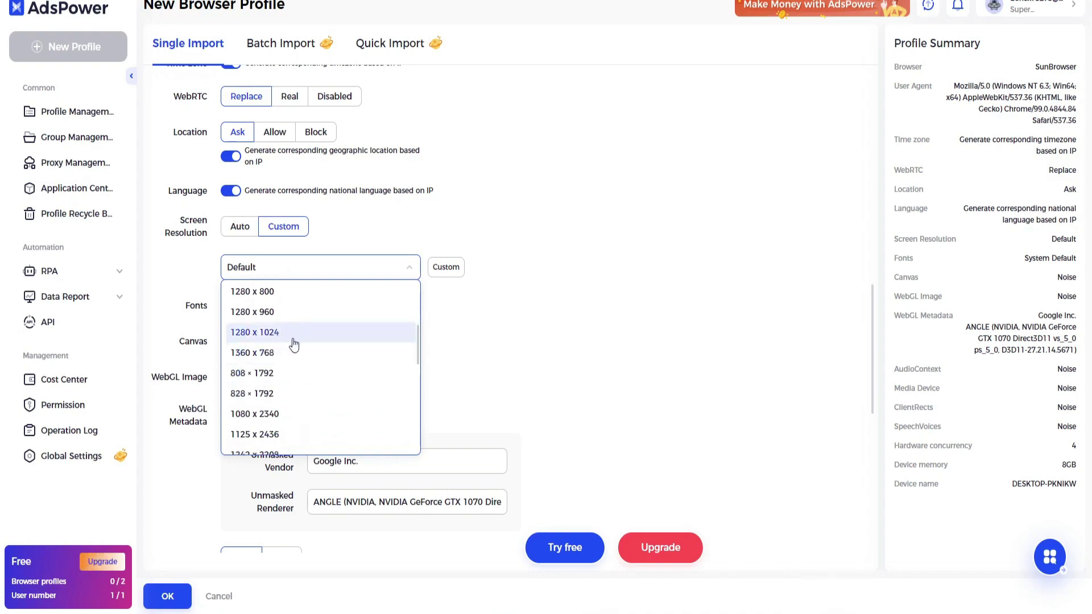
click(284, 333)
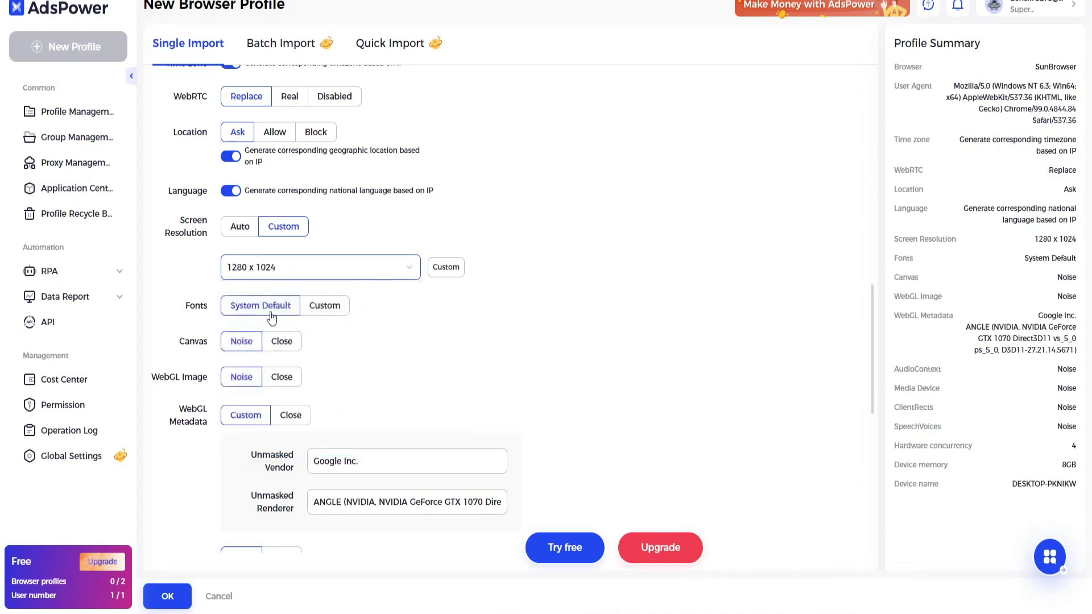
- Give the profile a newly generated custom MAC address, Do Not Track Open, and port scan protection off
scroll(267, 318, down, 1)
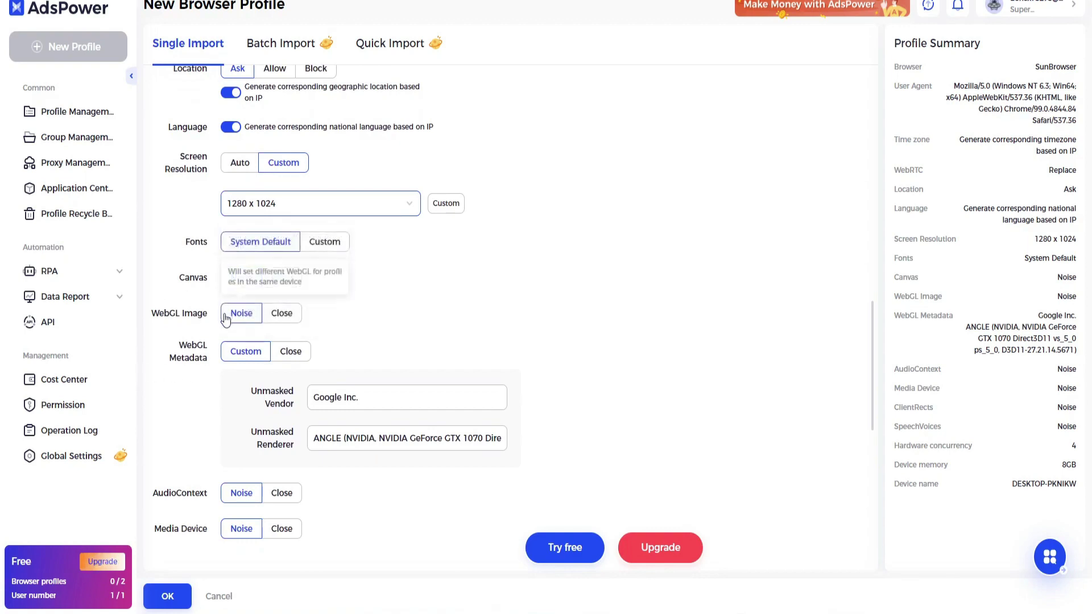
scroll(228, 320, down, 1)
scroll(272, 306, down, 1)
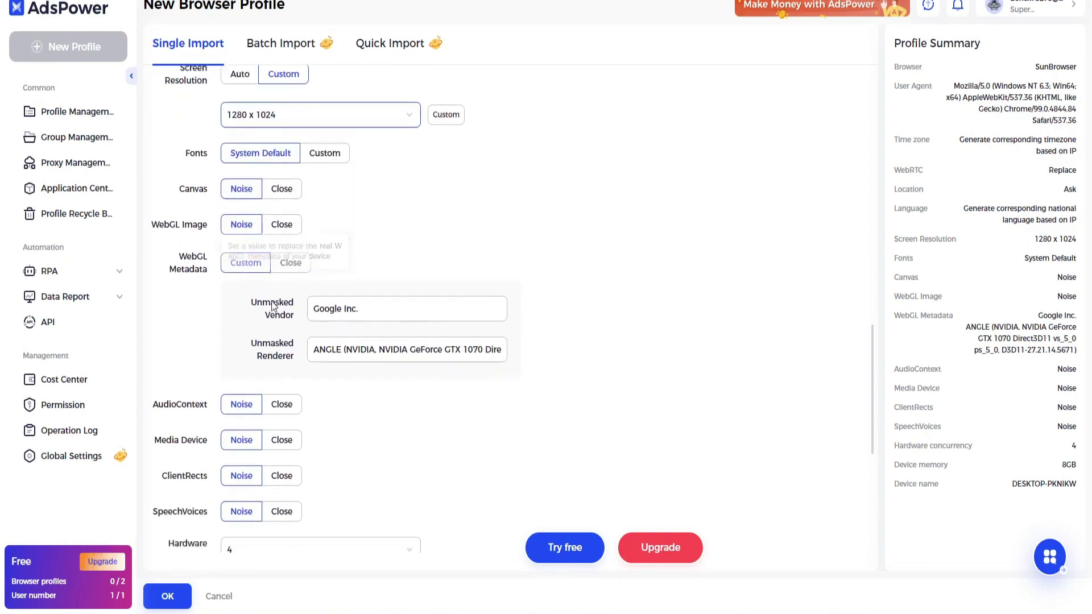
scroll(272, 306, down, 1)
scroll(231, 367, down, 1)
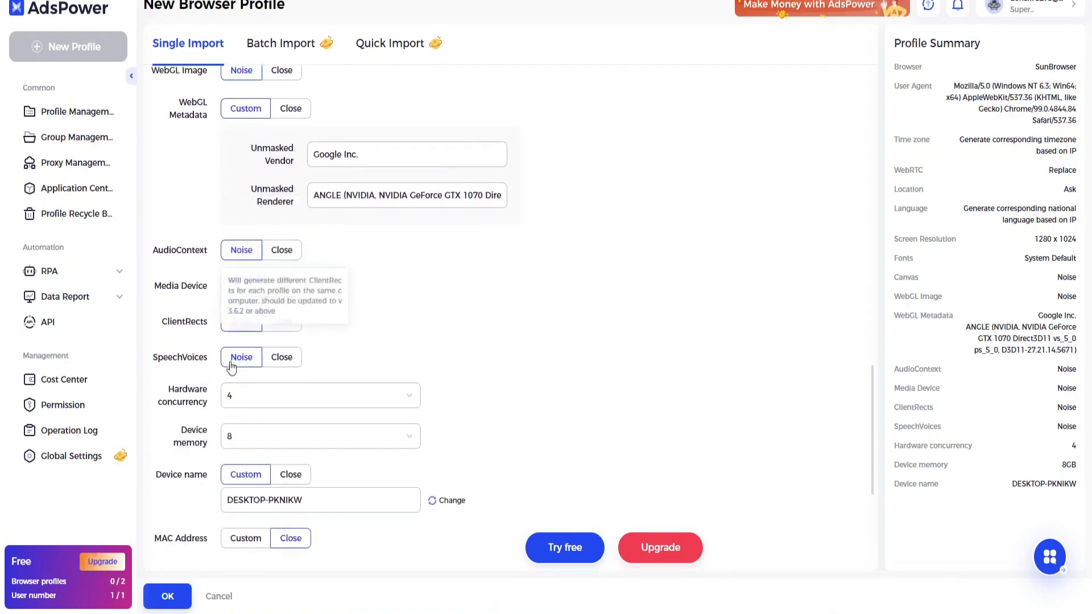
scroll(232, 367, down, 2)
scroll(263, 380, down, 1)
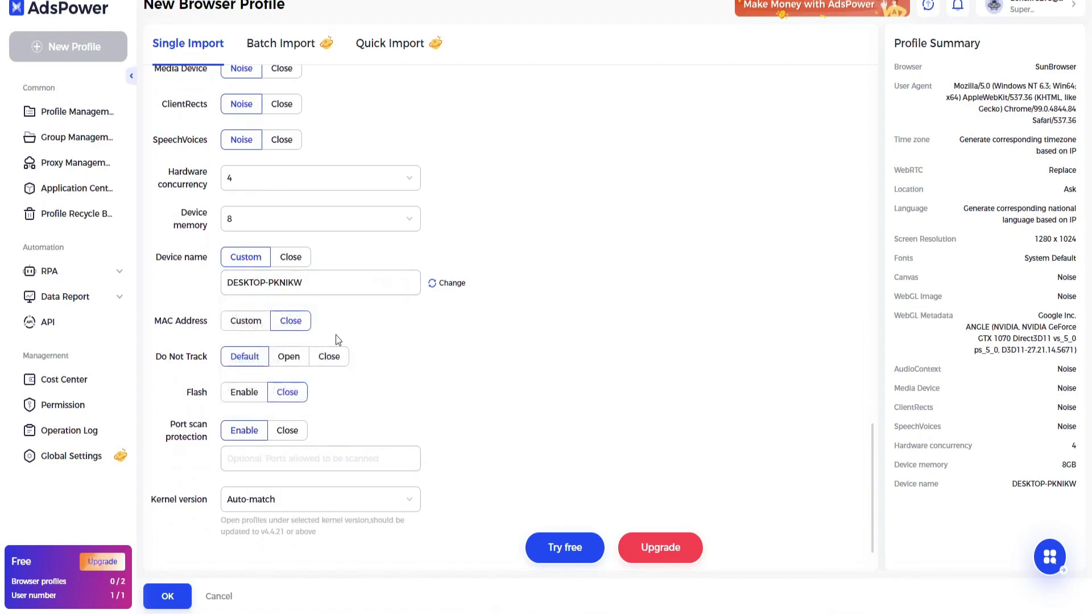
click(246, 321)
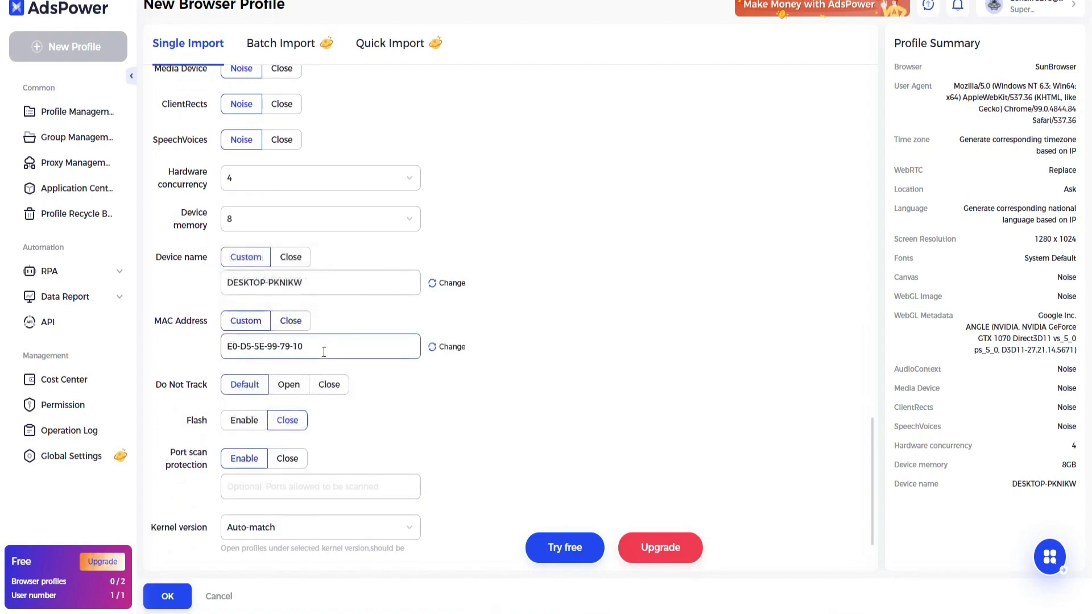
click(432, 346)
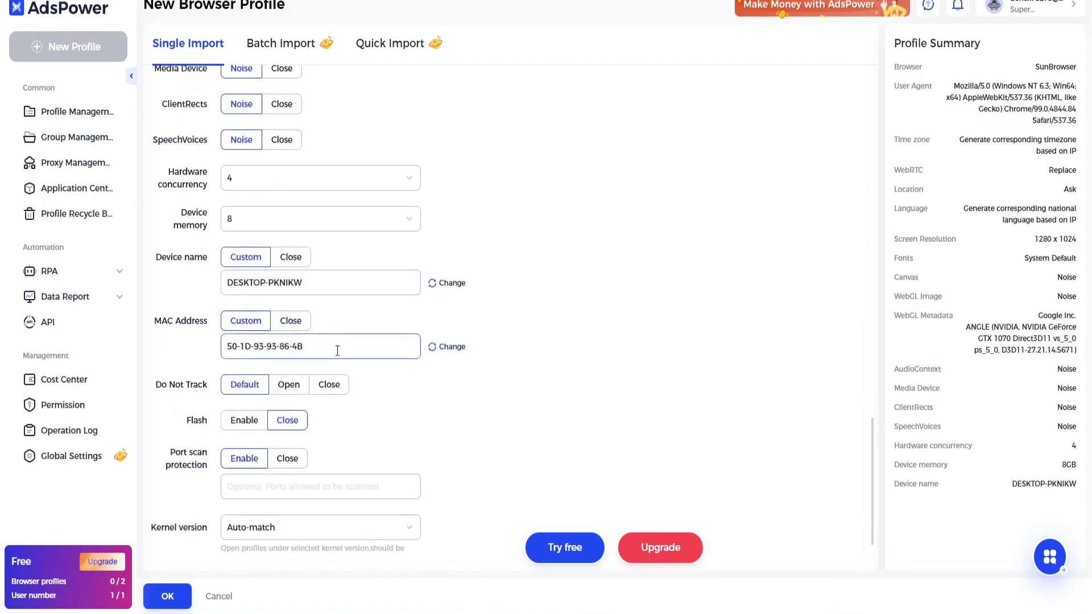
click(298, 390)
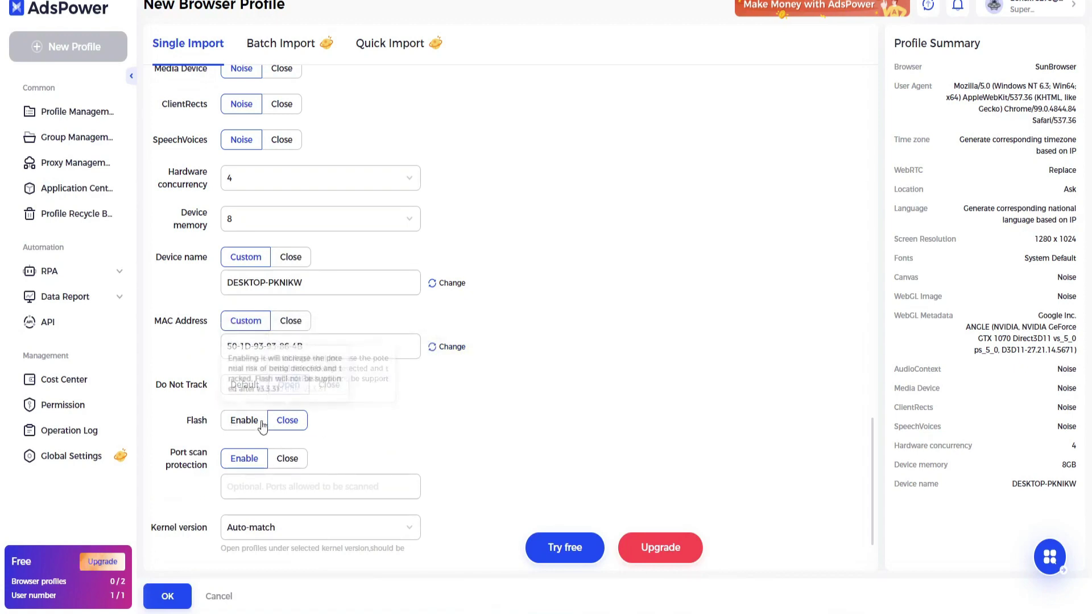
click(280, 460)
click(246, 459)
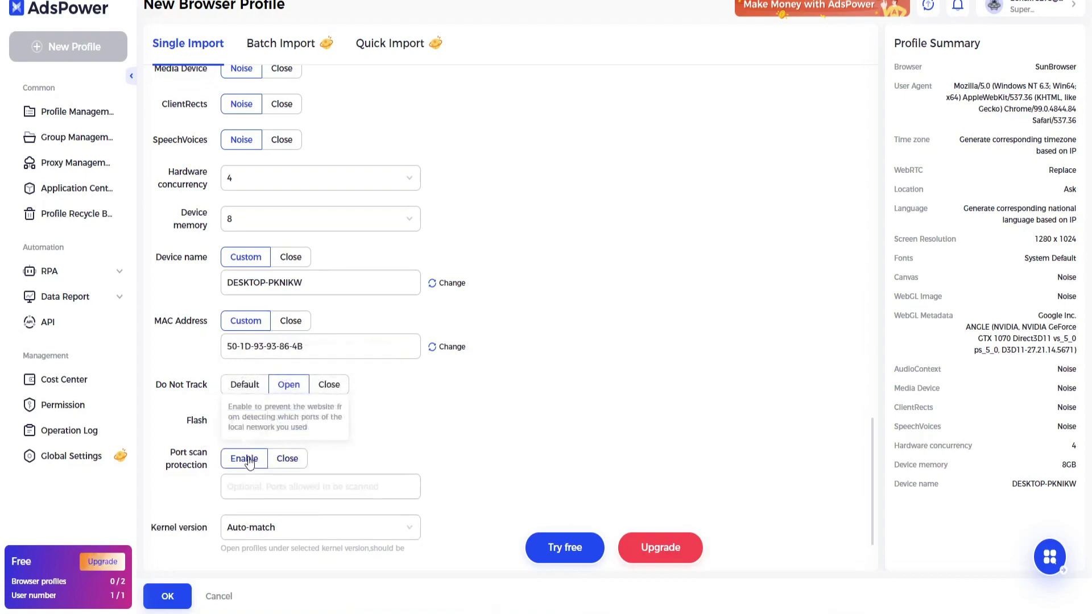
click(285, 459)
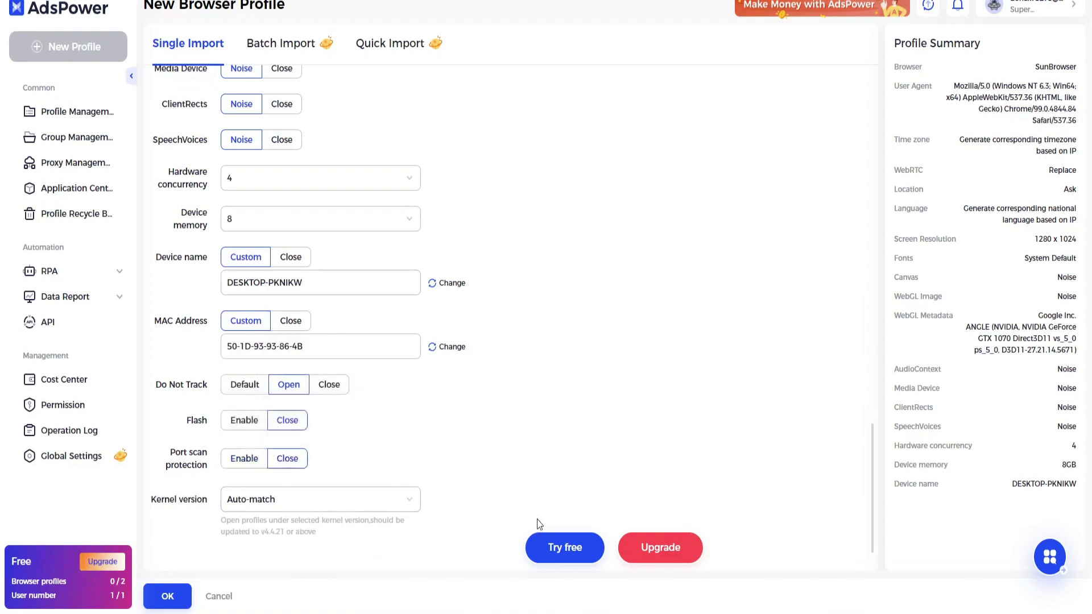
- Save the new profile and launch the browser for 'the professor'
click(174, 595)
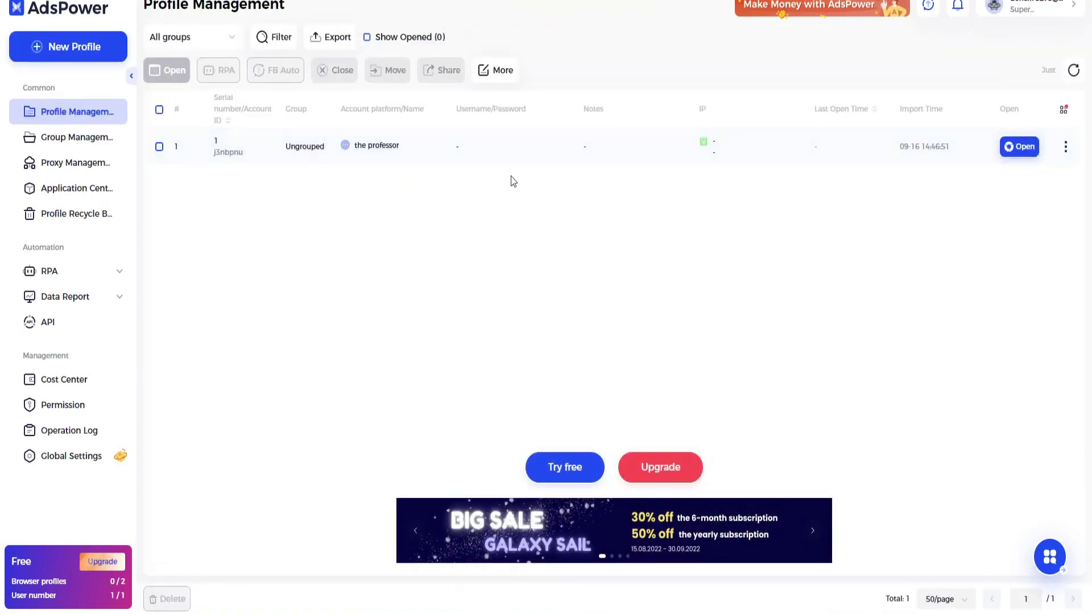
click(1024, 149)
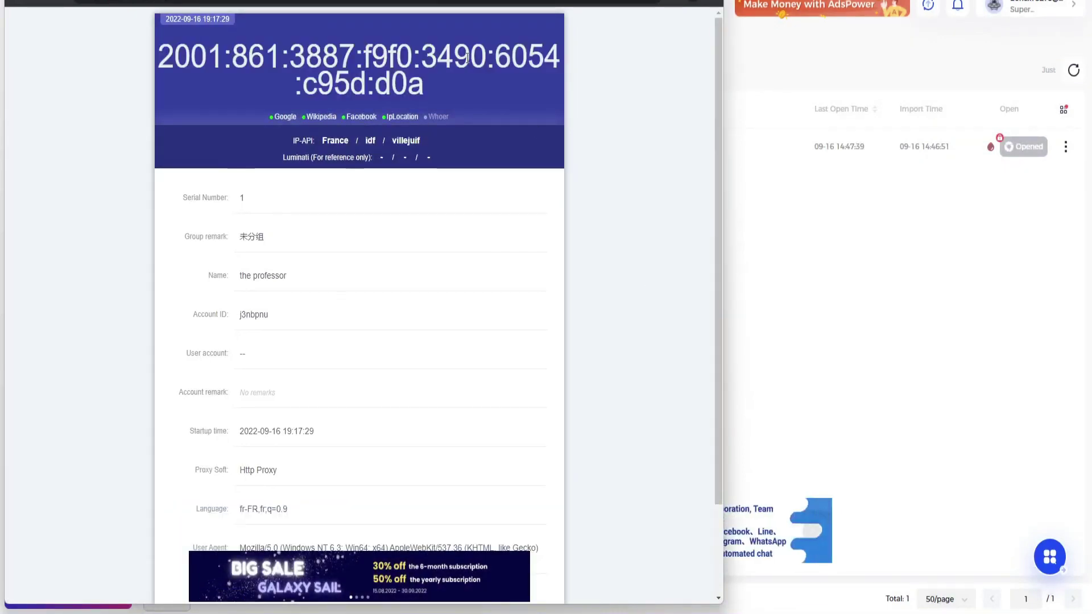
- Verify the IPv6 address and France location on the check page and the French Google Ads tab, then Alt+Tab away
drag(145, 60, 426, 91)
drag(316, 140, 362, 142)
scroll(402, 256, down, 2)
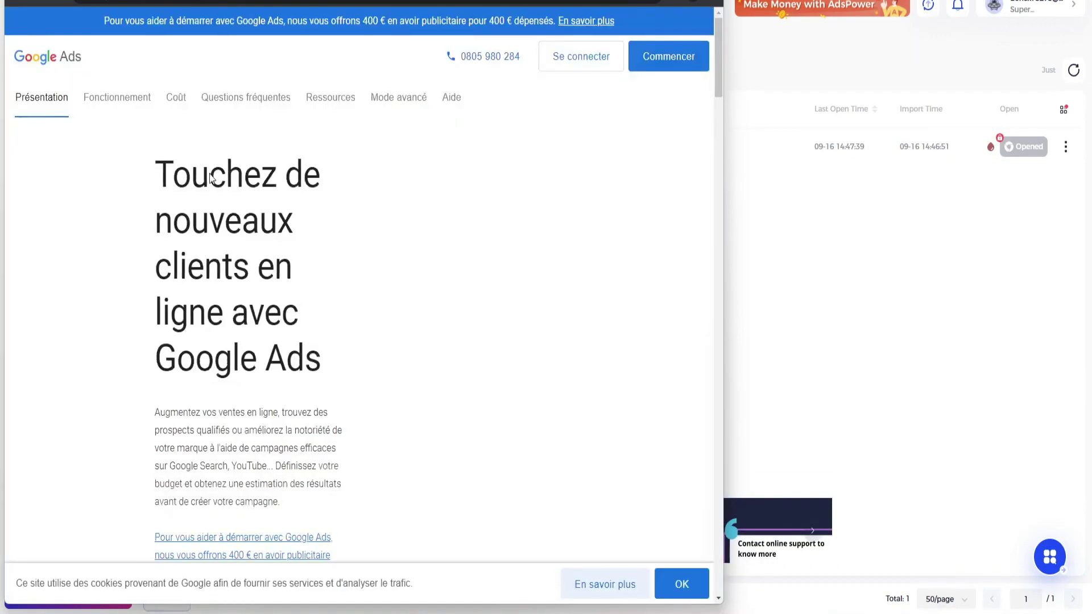
scroll(256, 390, down, 8)
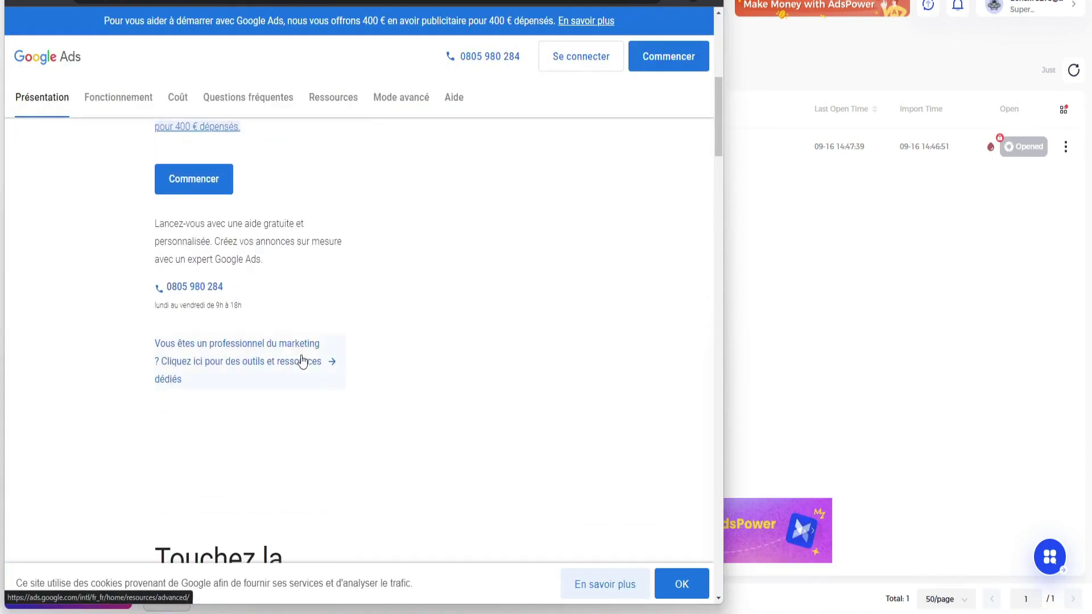
scroll(208, 237, up, 7)
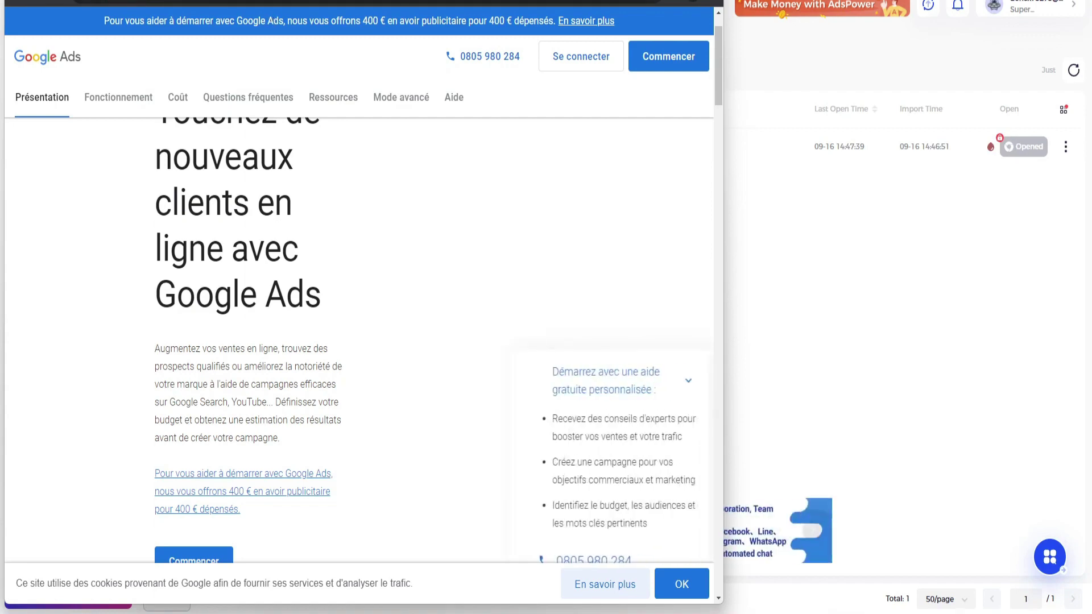
key(alt+Tab)
key(alt+Tab)
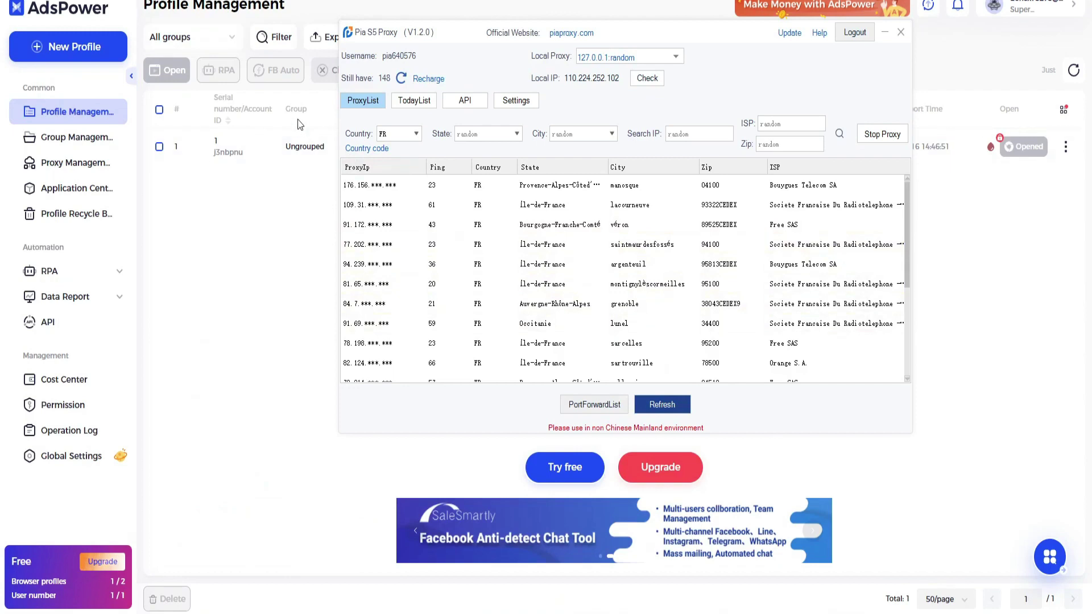
- Close the Pia S5 Proxy window to reveal AdsPower's profile list
click(885, 33)
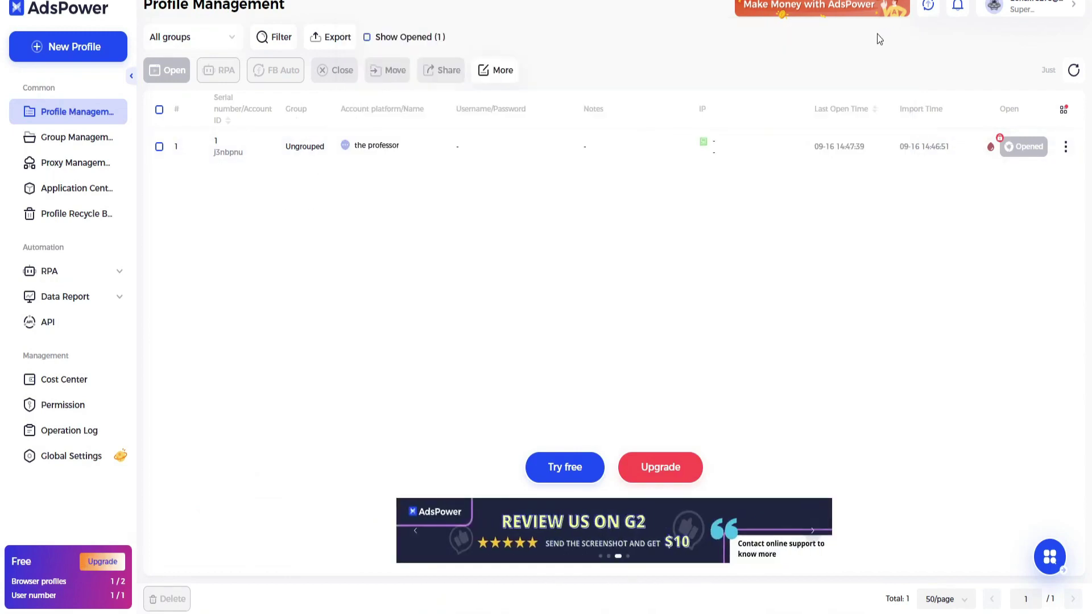